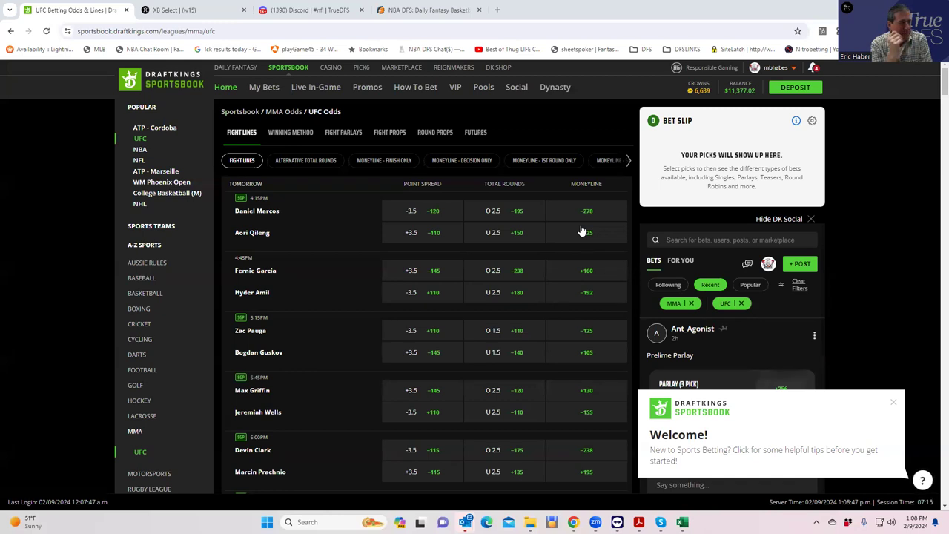
- Open the Daniel Marcos vs Aori Qileng fight and examine its method-of-victory and round betting odds
left_click(264, 211)
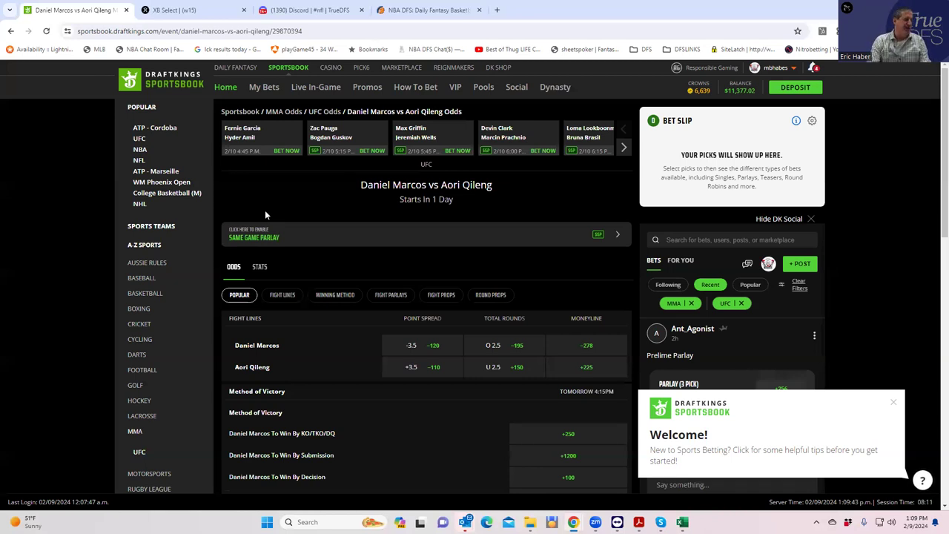
double_click(258, 356)
scroll(445, 394, "down", 3)
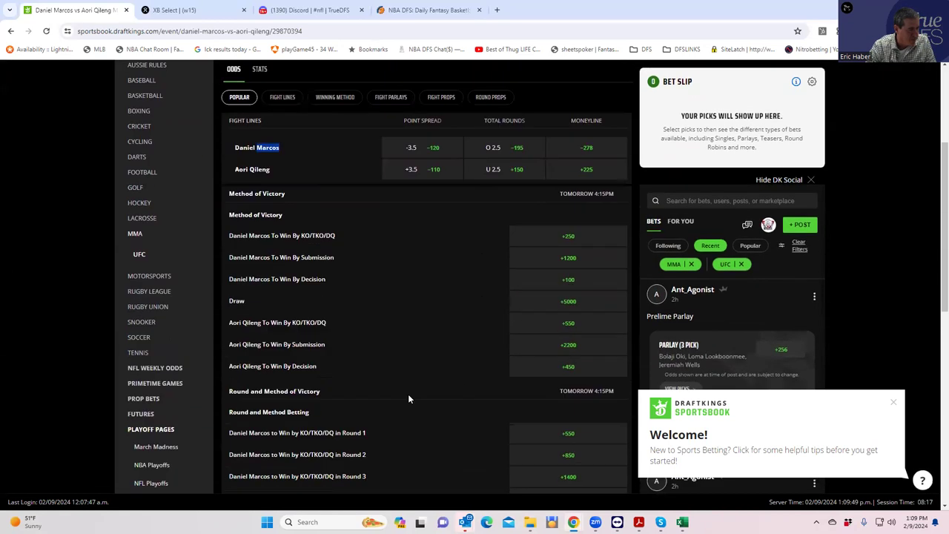
scroll(316, 327, "down", 2)
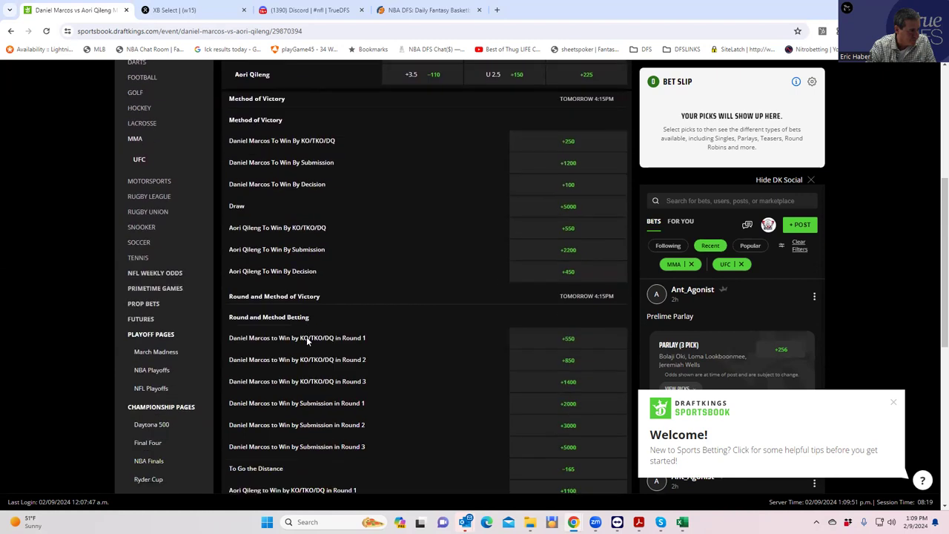
scroll(324, 356, "down", 2)
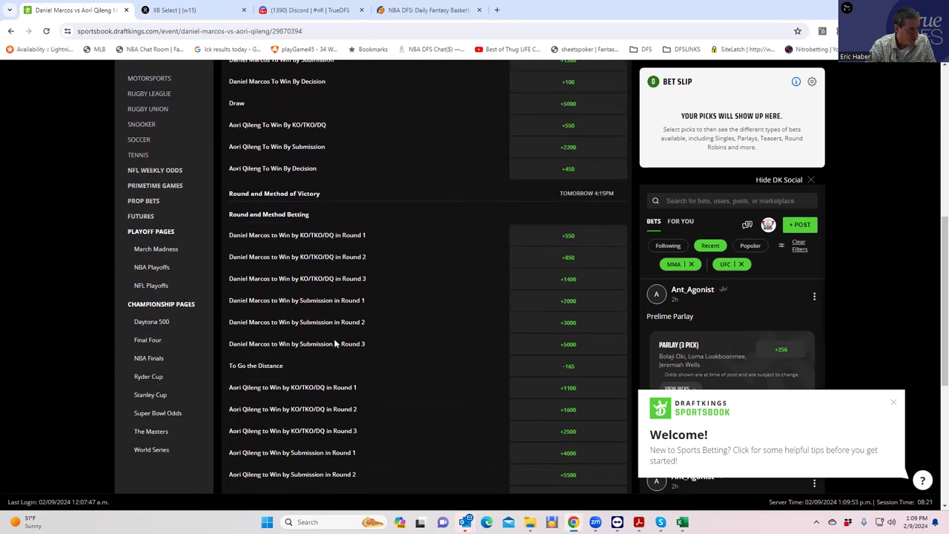
scroll(335, 341, "down", 3)
scroll(337, 338, "up", 5)
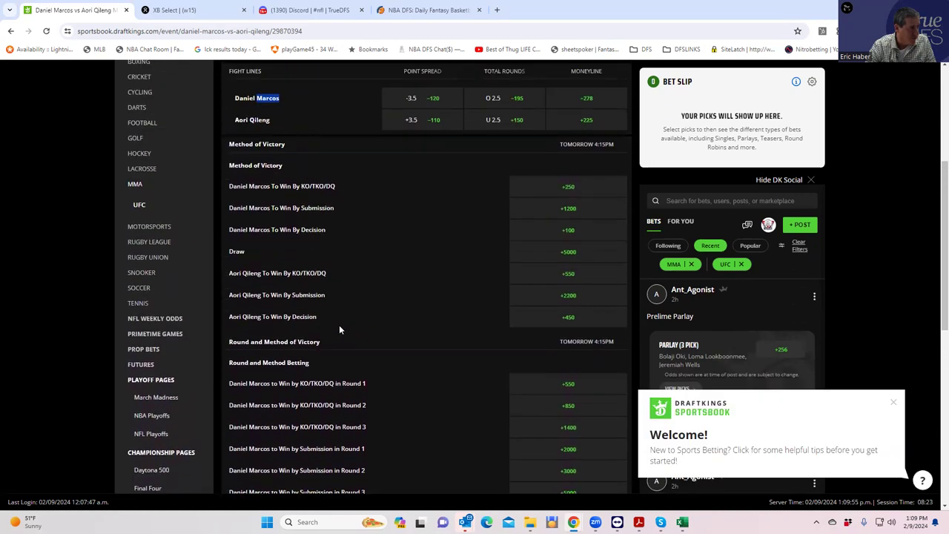
scroll(339, 325, "up", 2)
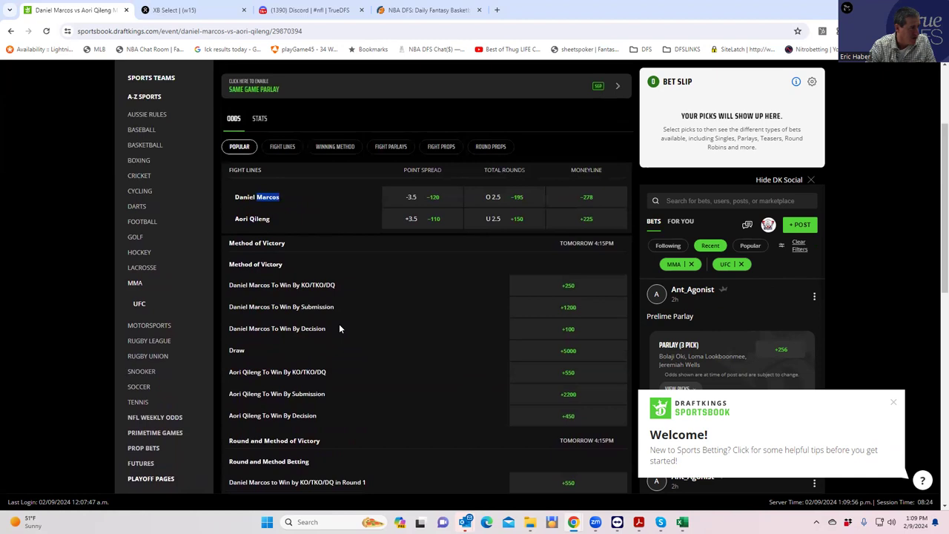
- From the winning-method odds, add Daniel Marcos to win by KO/TKO/DQ or Submission to the bet slip with a $180 wager
left_click(333, 147)
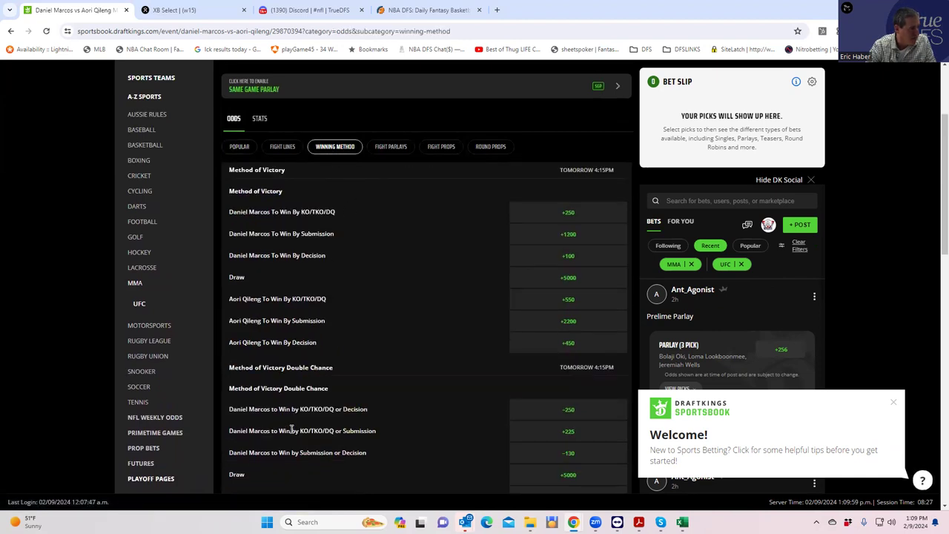
left_click(567, 430)
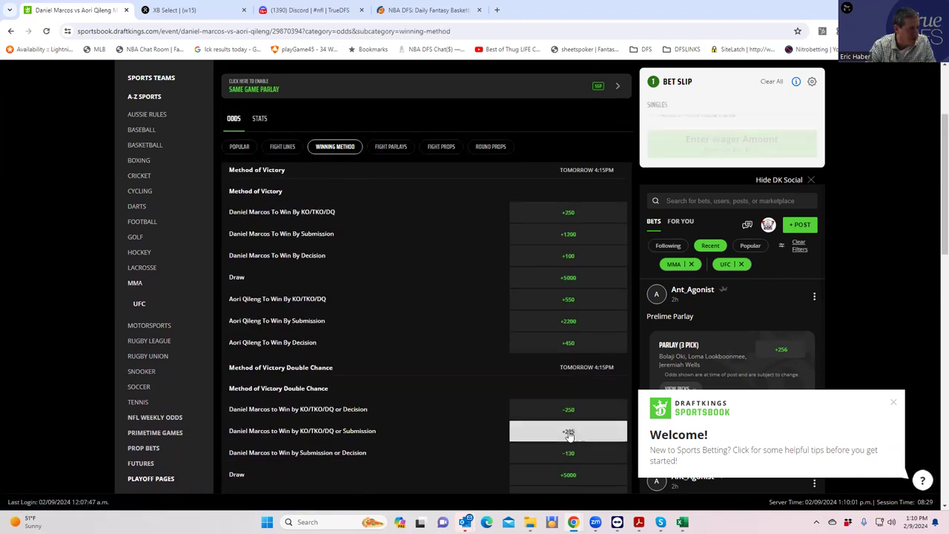
left_click(794, 129)
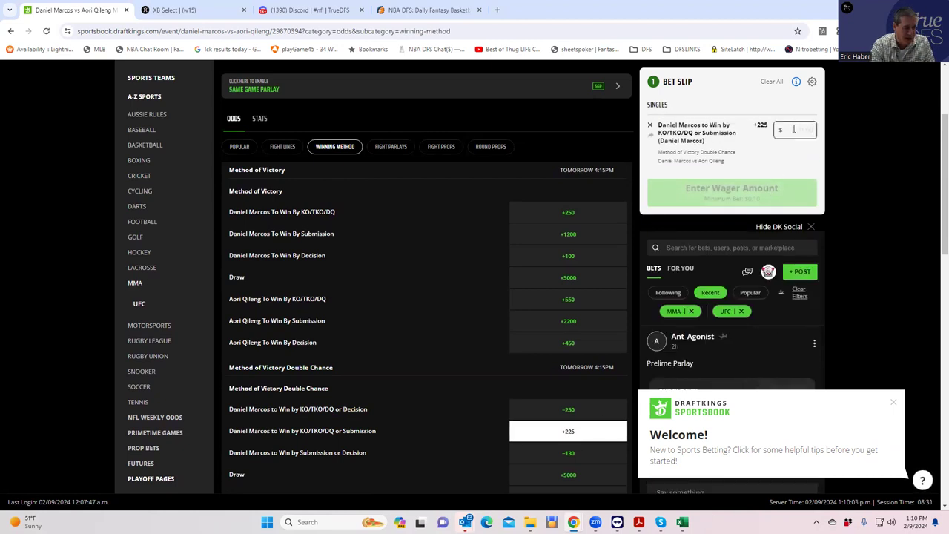
type("180")
left_click(557, 141)
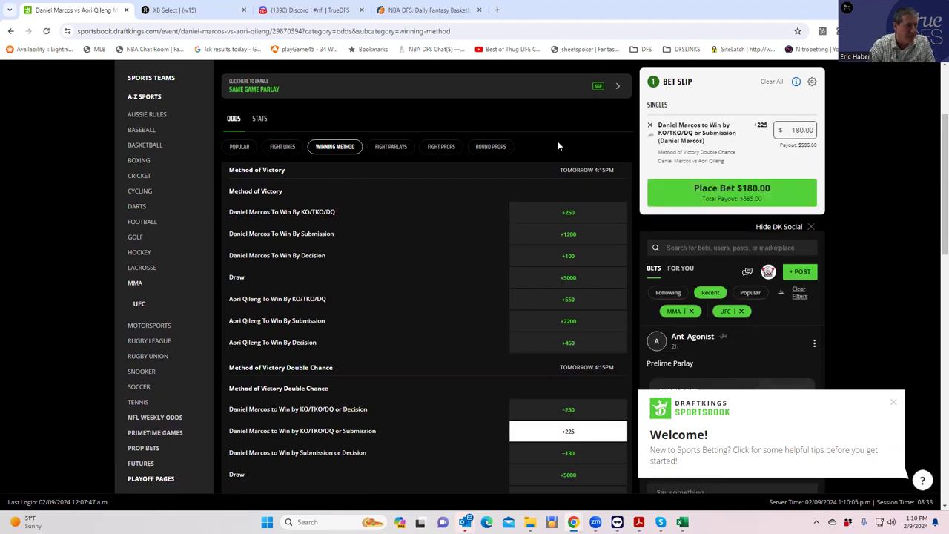
- Open the Zac Pauga vs Bogdan Guskov fight and examine its winning-method and double-chance odds
scroll(562, 169, "up", 2)
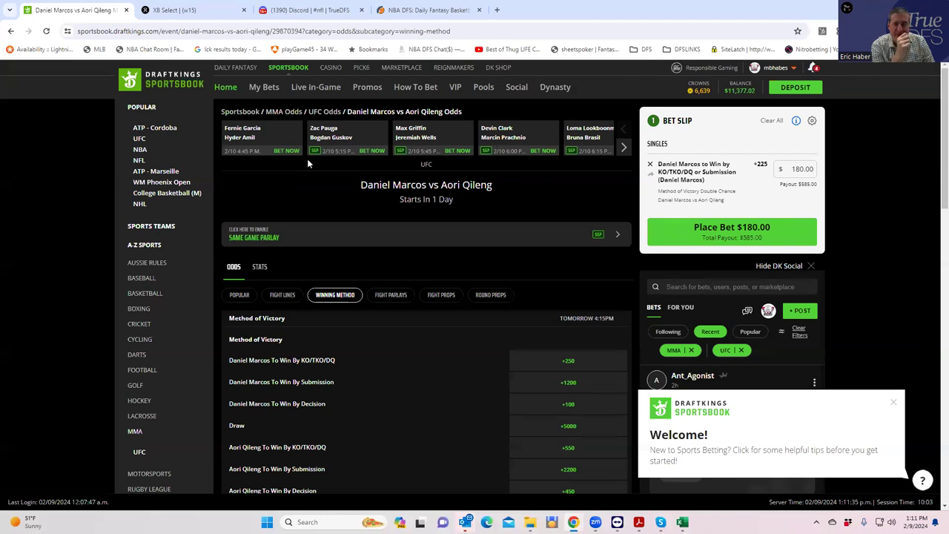
left_click(338, 135)
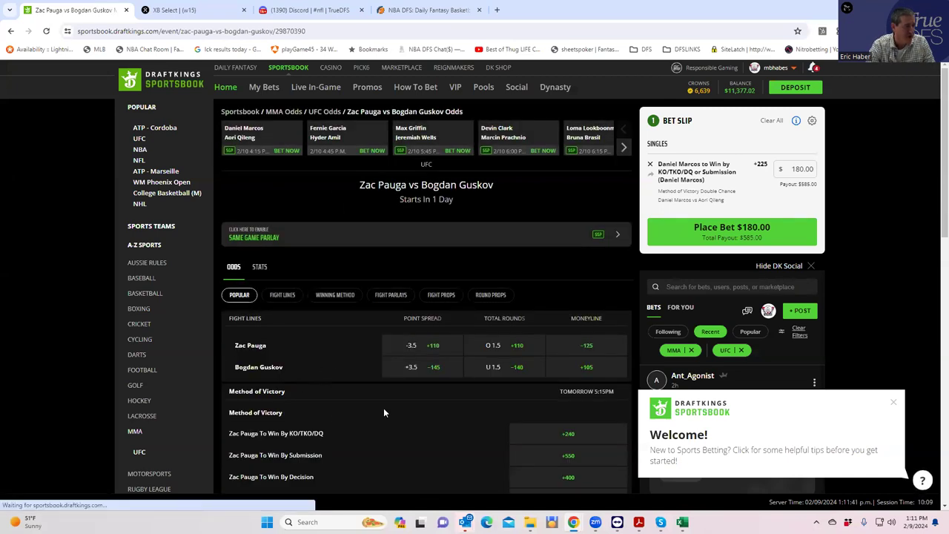
scroll(345, 422, "down", 2)
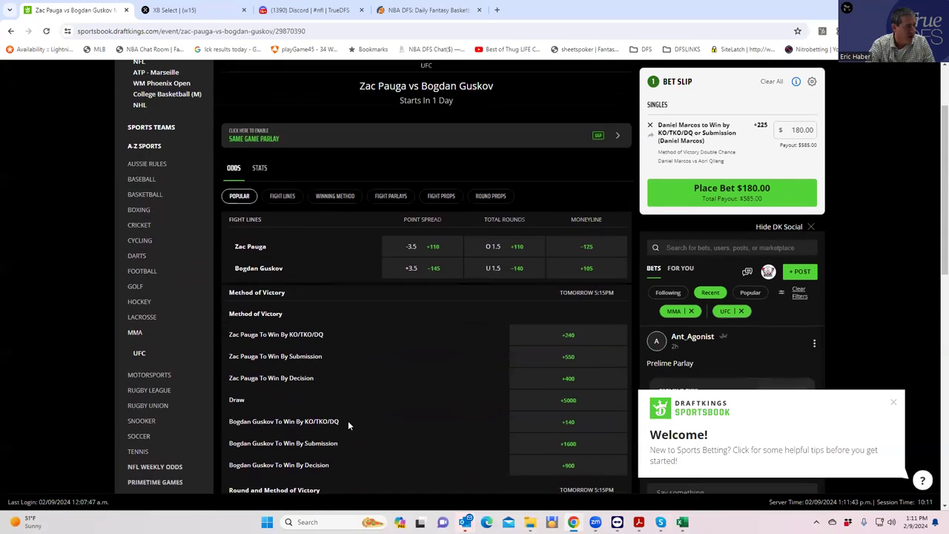
scroll(348, 425, "down", 2)
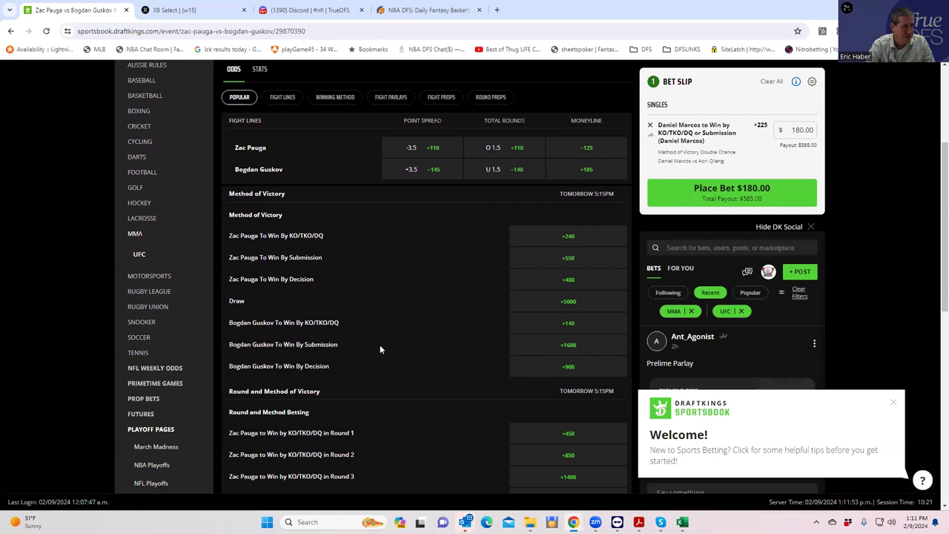
scroll(356, 322, "up", 2)
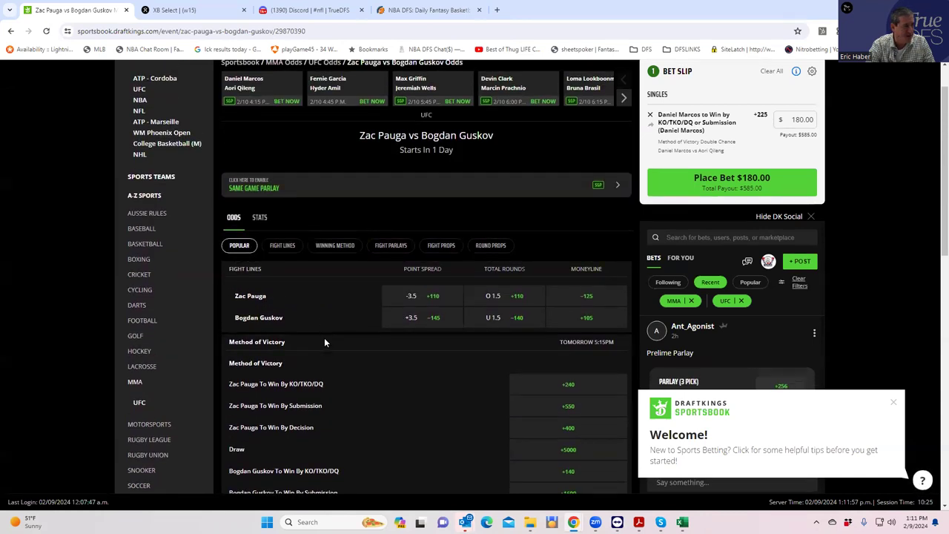
scroll(348, 278, "up", 1)
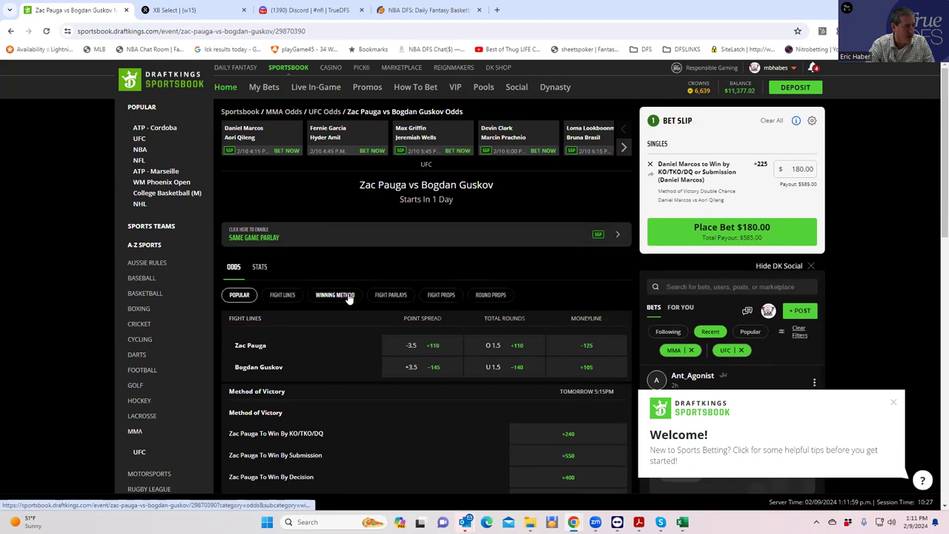
left_click(345, 297)
scroll(469, 366, "down", 3)
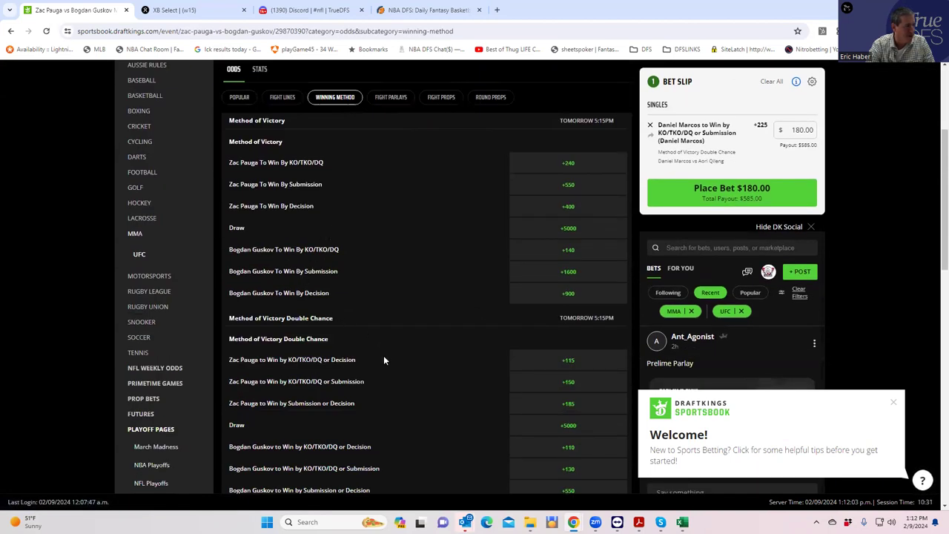
scroll(383, 360, "down", 2)
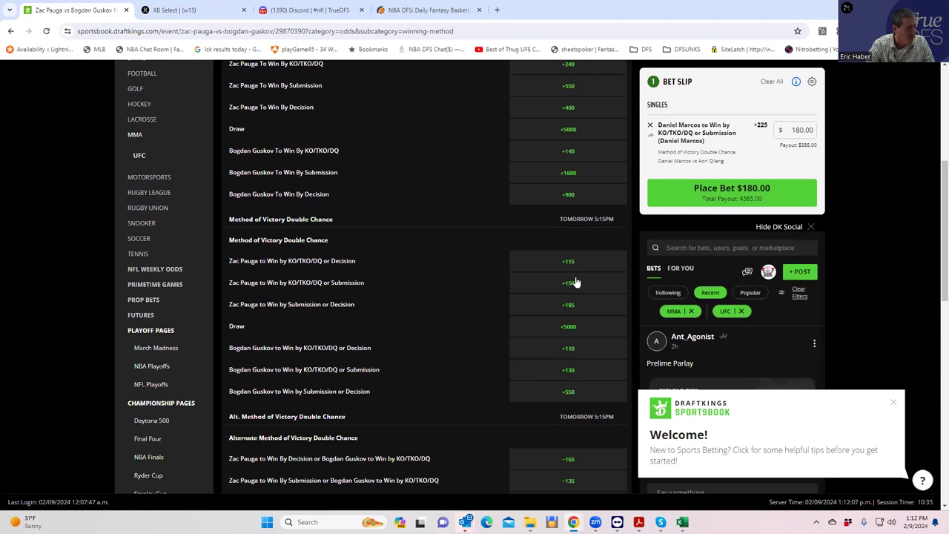
scroll(572, 282, "up", 4)
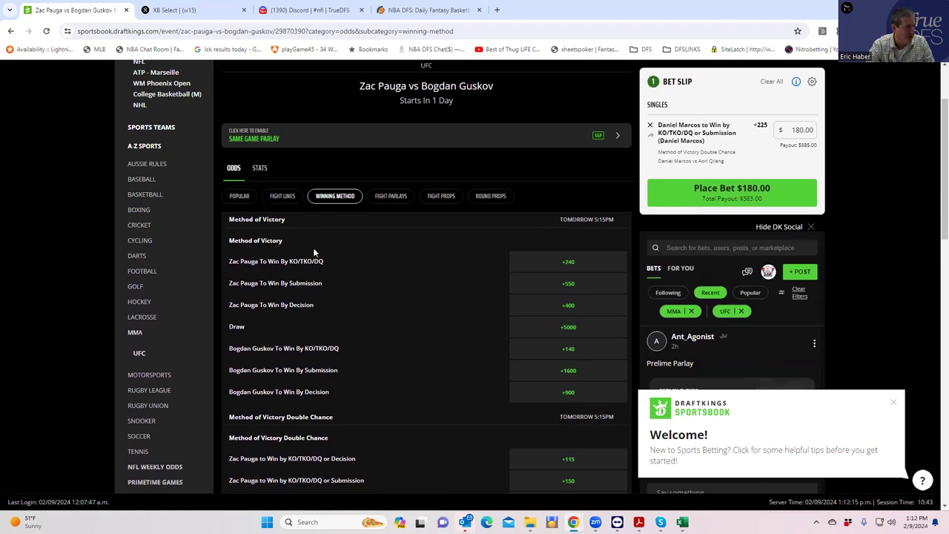
- Add Bogdan Guskov to win by Decision to the bet slip with a $180 wager
left_click(571, 392)
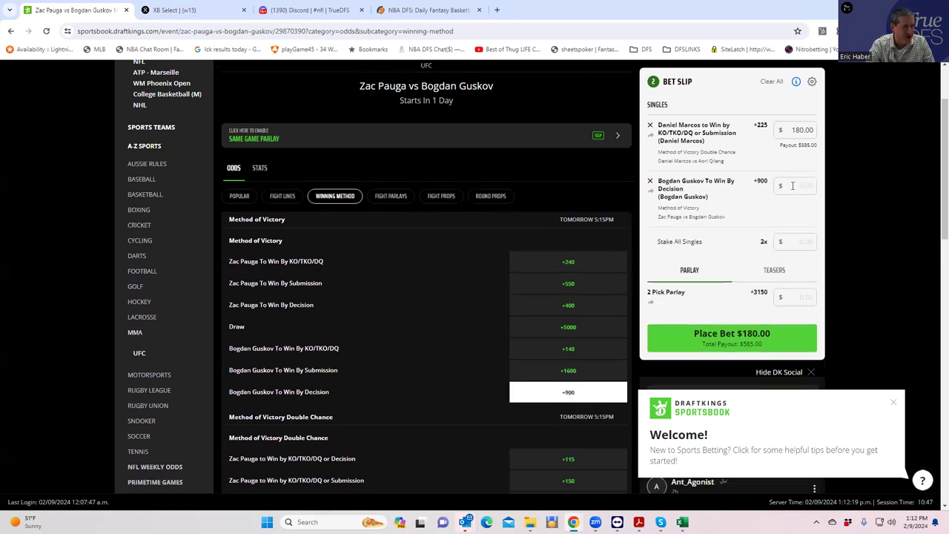
left_click(792, 185)
type("180")
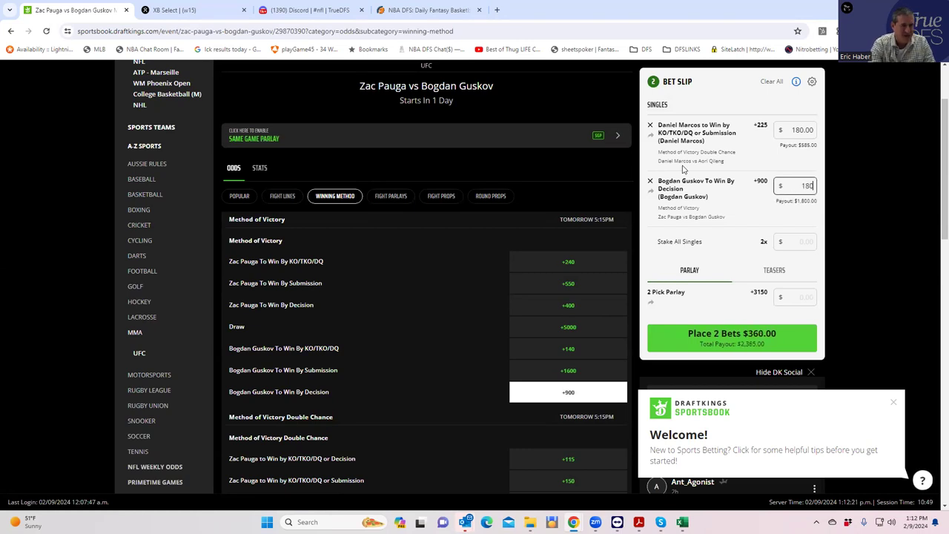
left_click(750, 210)
- Open the Fernie Garcia vs Hyder Amil fight and examine its popular and winning-method odds
scroll(528, 170, "up", 2)
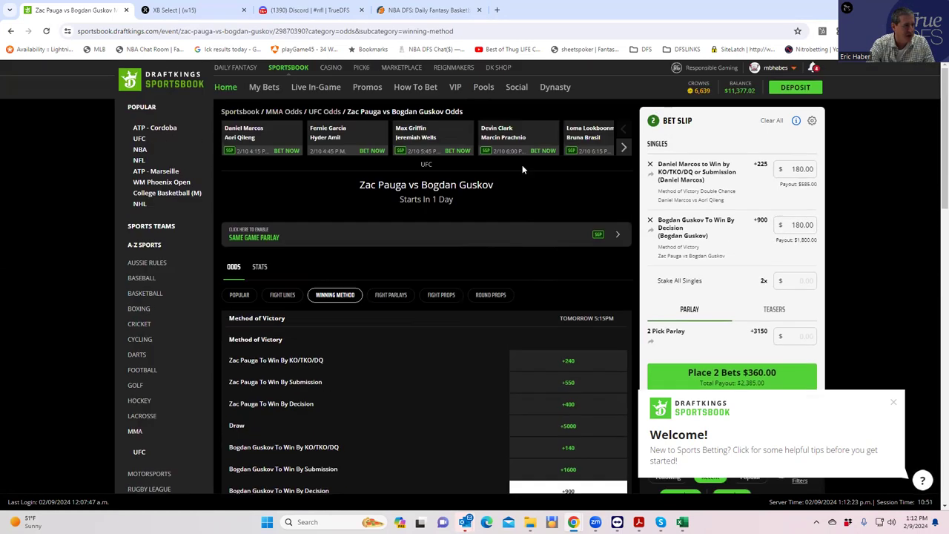
left_click(334, 141)
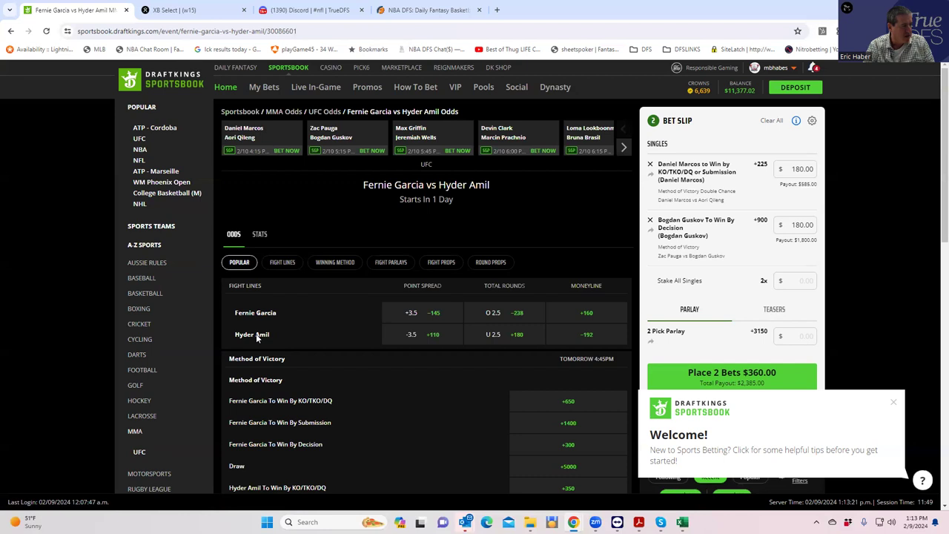
scroll(318, 344, "down", 3)
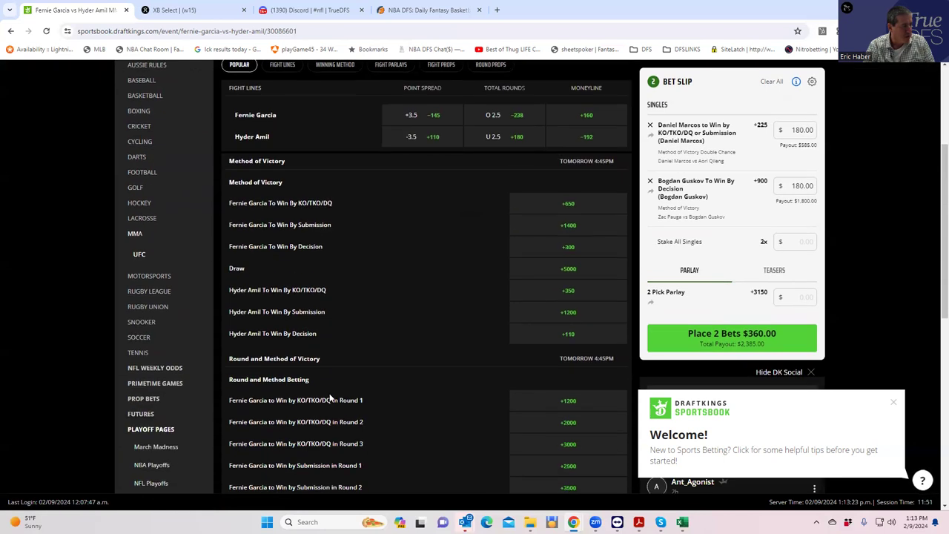
scroll(418, 363, "down", 3)
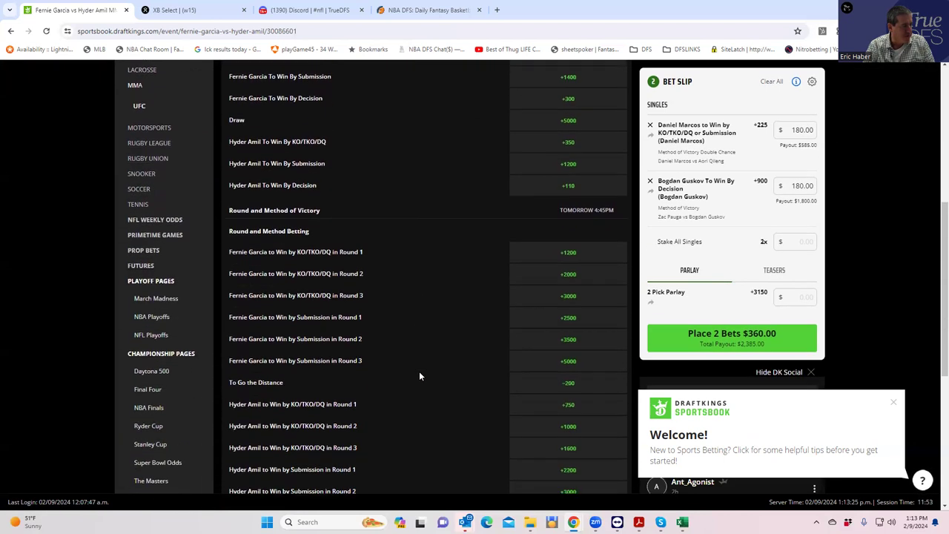
scroll(422, 338, "up", 5)
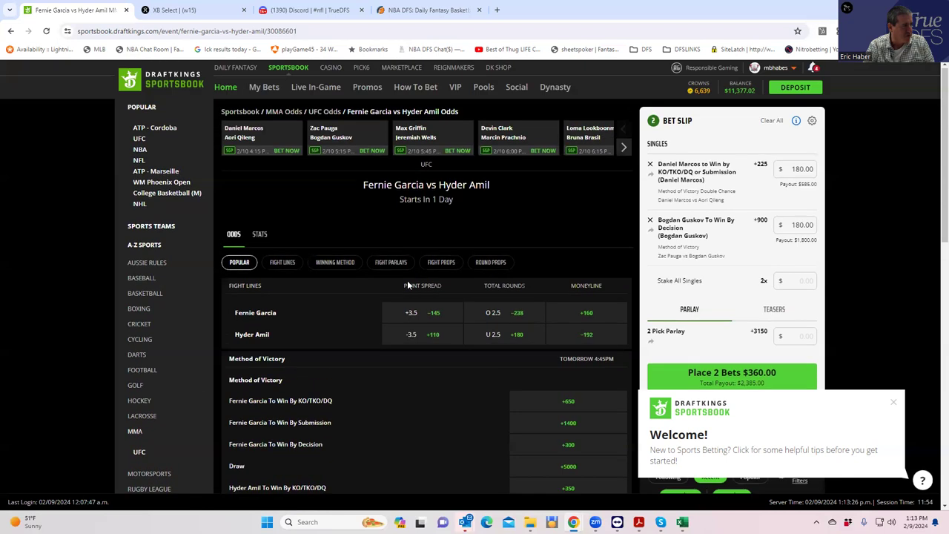
left_click(338, 266)
scroll(425, 400, "down", 3)
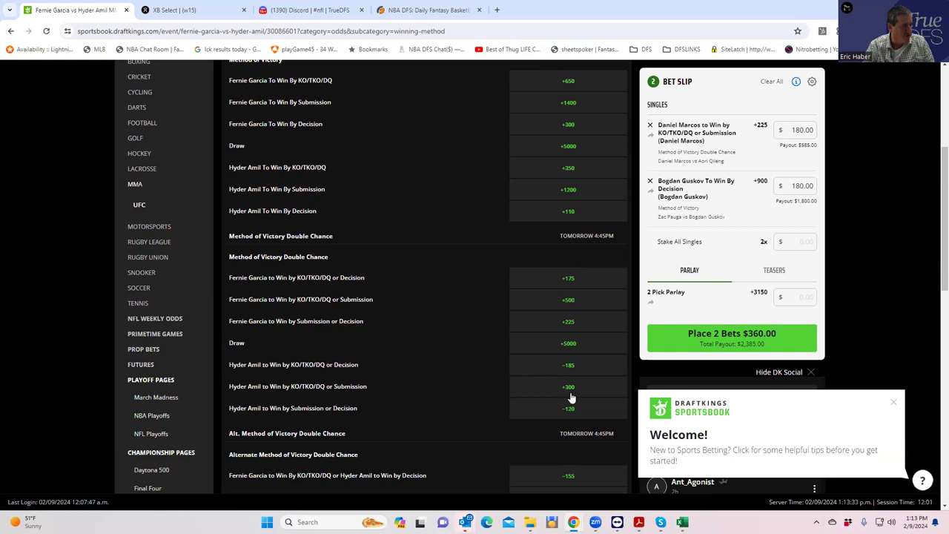
scroll(565, 386, "up", 1)
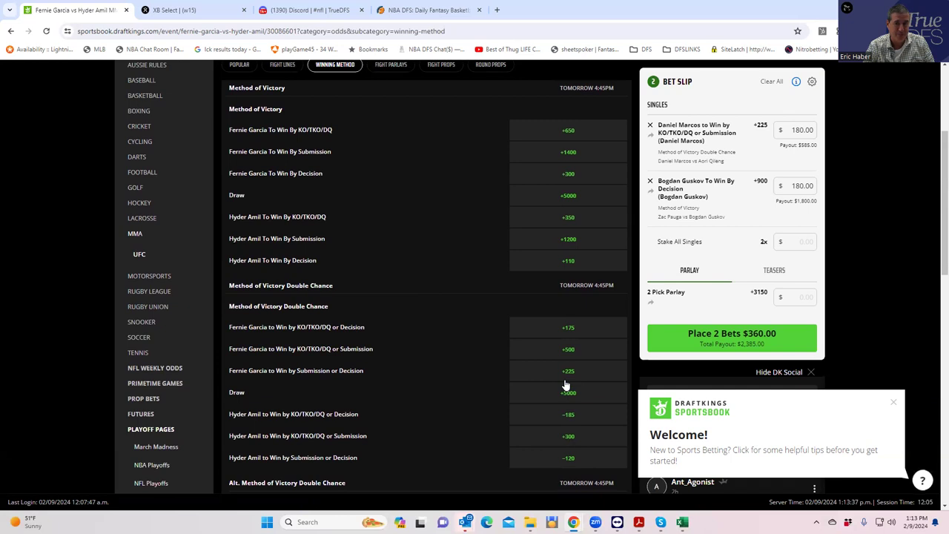
scroll(550, 370, "up", 2)
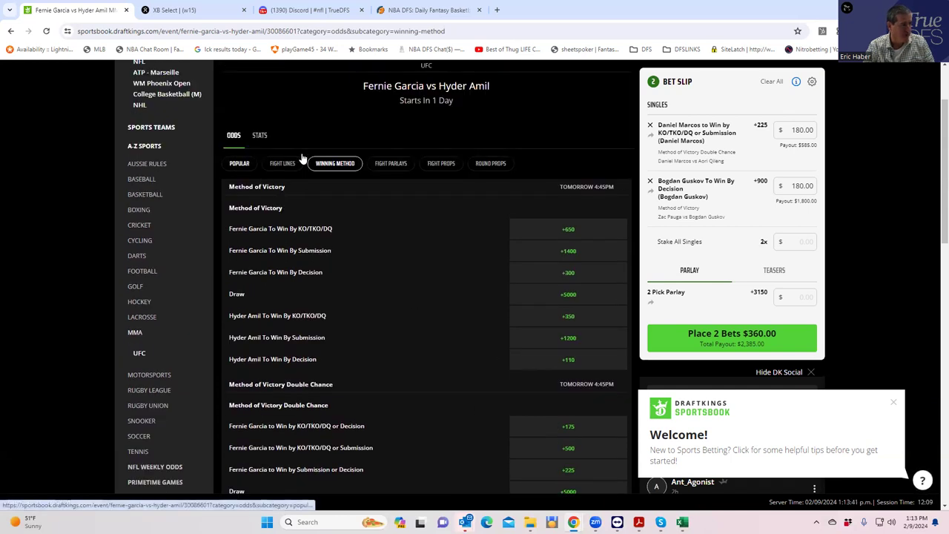
- Review the round props for the Fernie Garcia vs Hyder Amil fight, including the Round of Finish odds
left_click(488, 168)
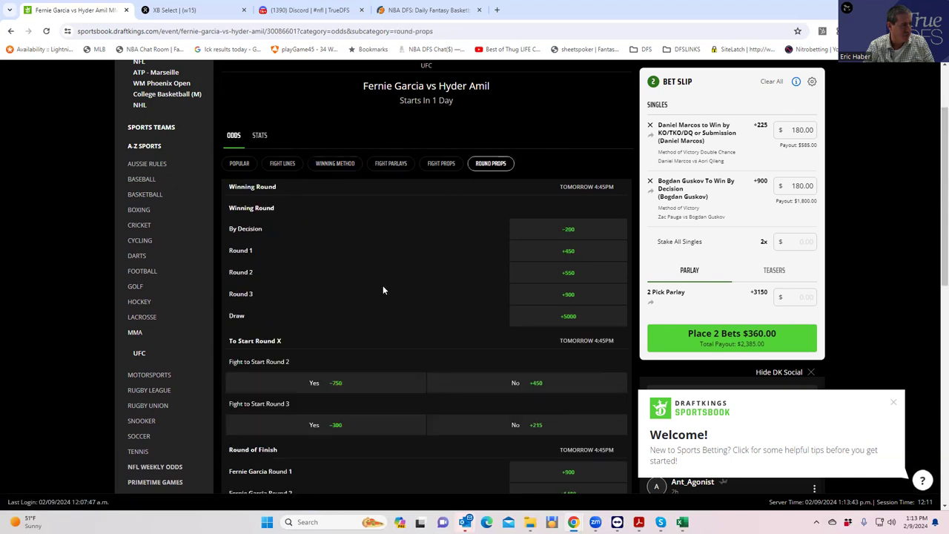
scroll(384, 286, "down", 3)
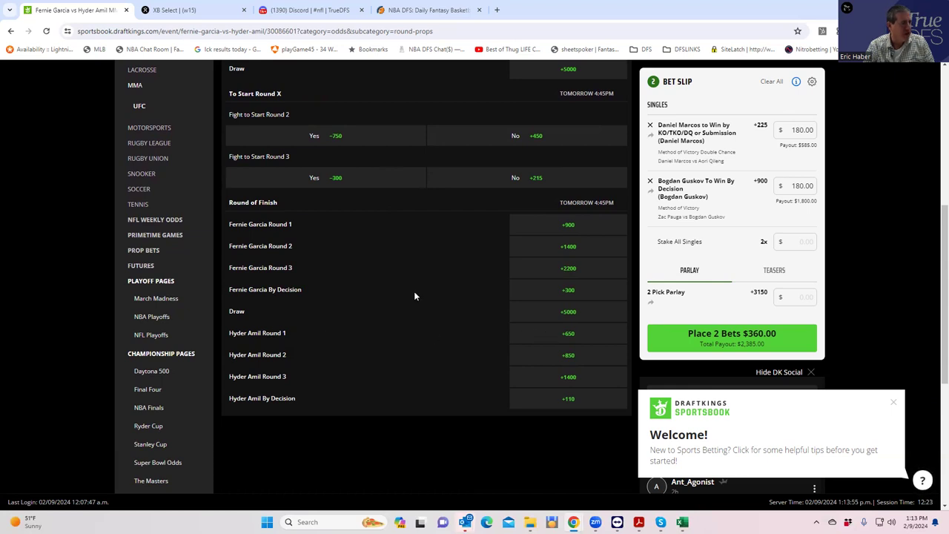
scroll(414, 296, "up", 4)
- From the winning-method odds, add Hyder Amil to win by KO/TKO/DQ or Submission to the bet slip with a $180 wager
left_click(333, 215)
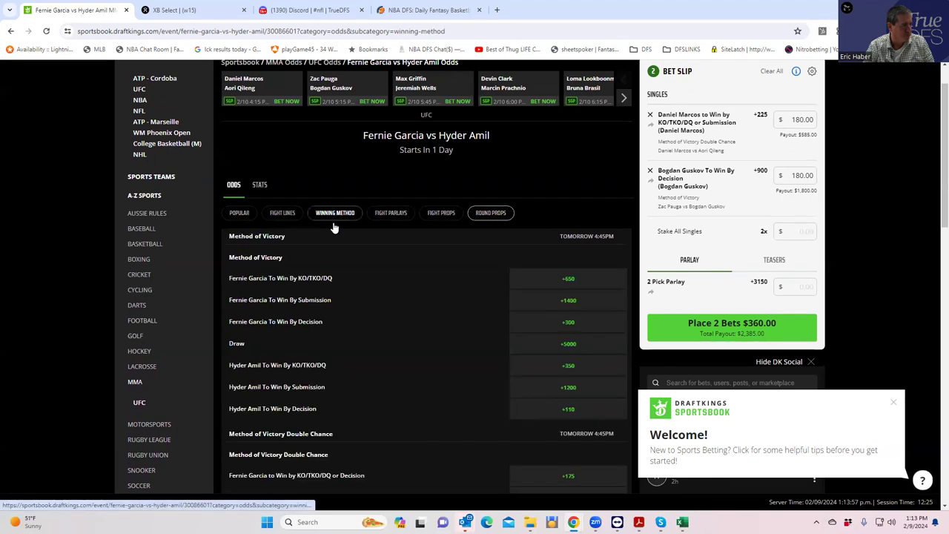
scroll(430, 375, "down", 3)
scroll(418, 378, "down", 2)
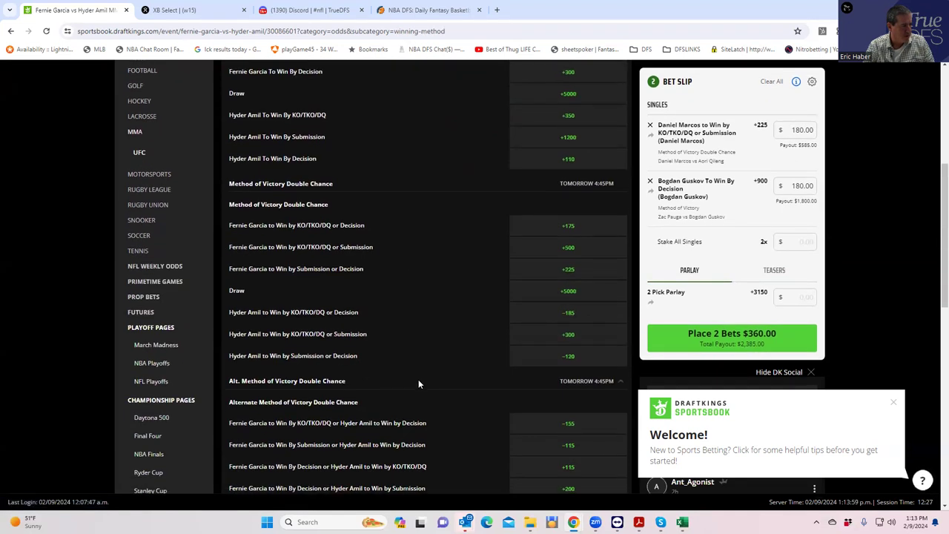
scroll(423, 363, "up", 1)
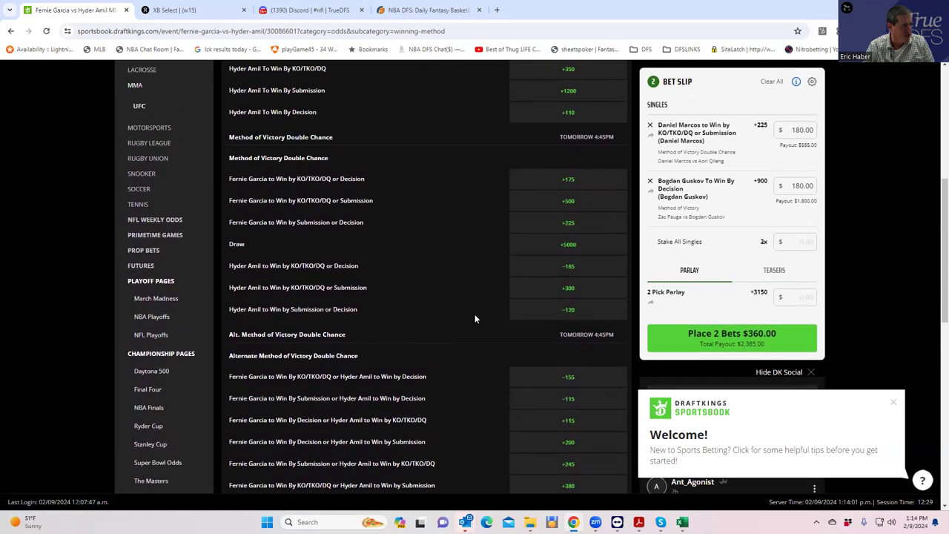
left_click(568, 289)
left_click(800, 241)
type("180")
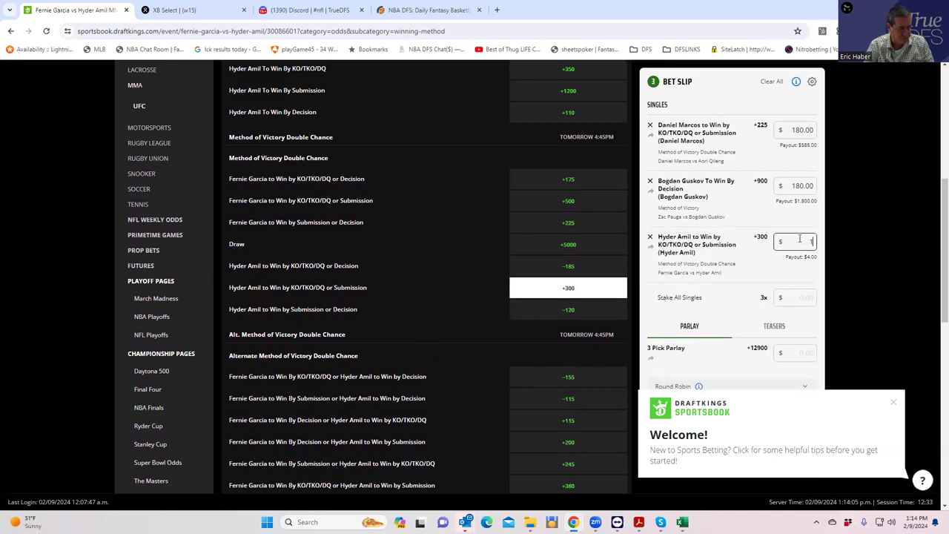
- Open the Max Griffin vs Jeremiah Wells fight and add Jeremiah Wells on the moneyline to the bet slip with a $180 wager
left_click(752, 272)
scroll(501, 275, "up", 5)
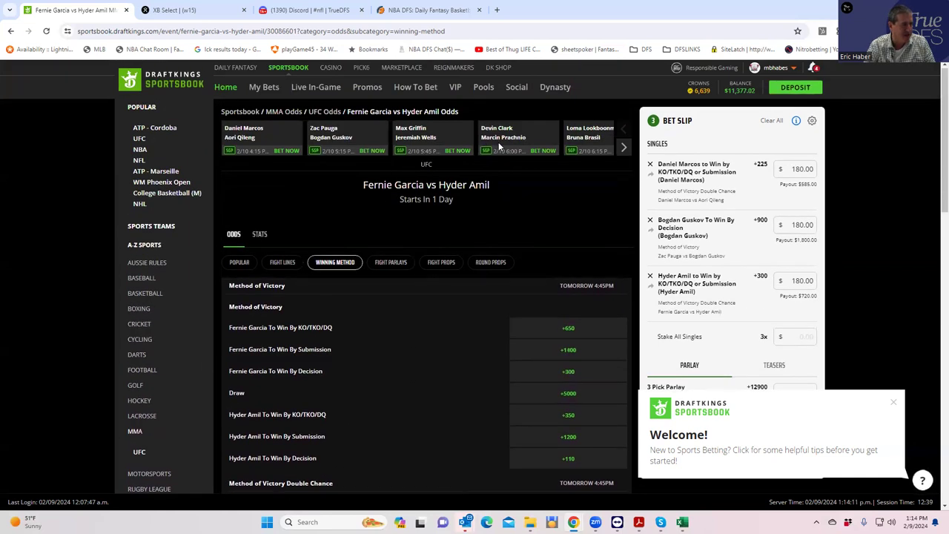
left_click(421, 134)
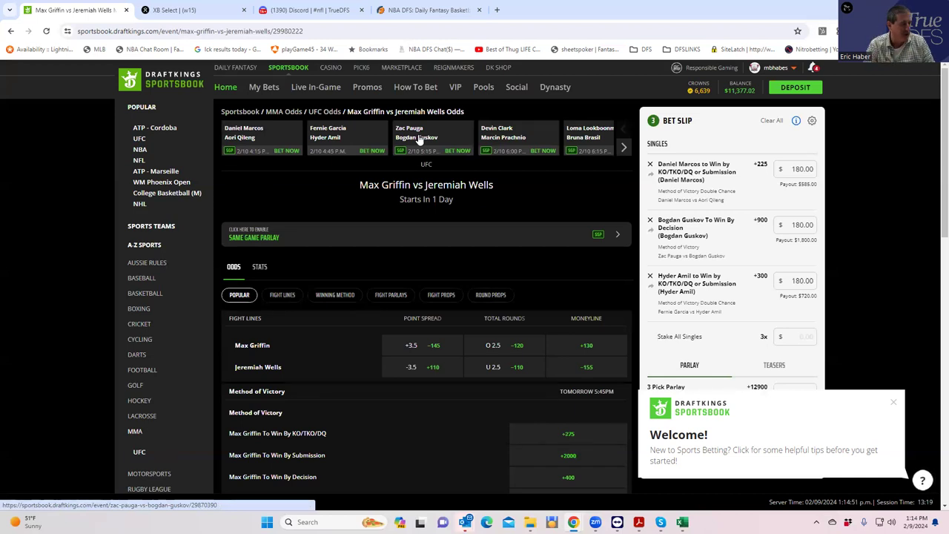
left_click(587, 371)
left_click(786, 350)
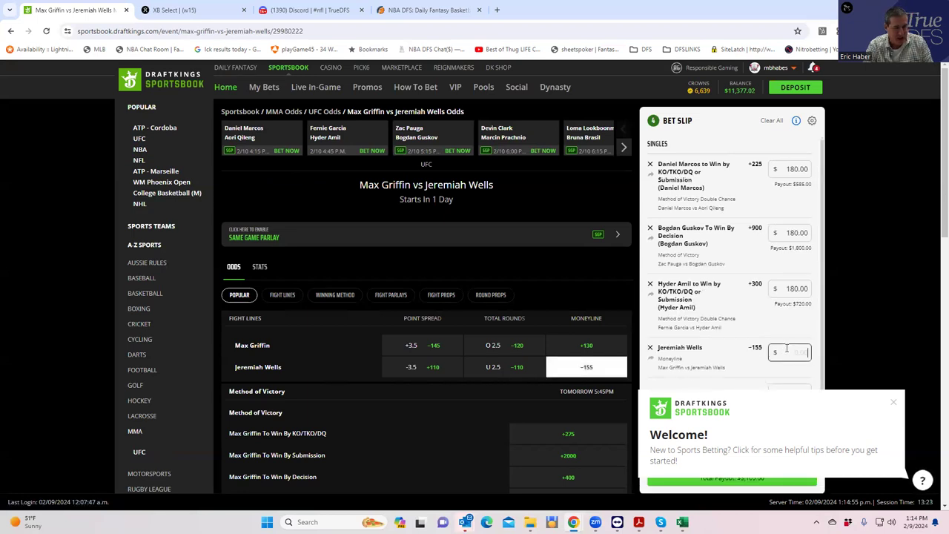
type("180")
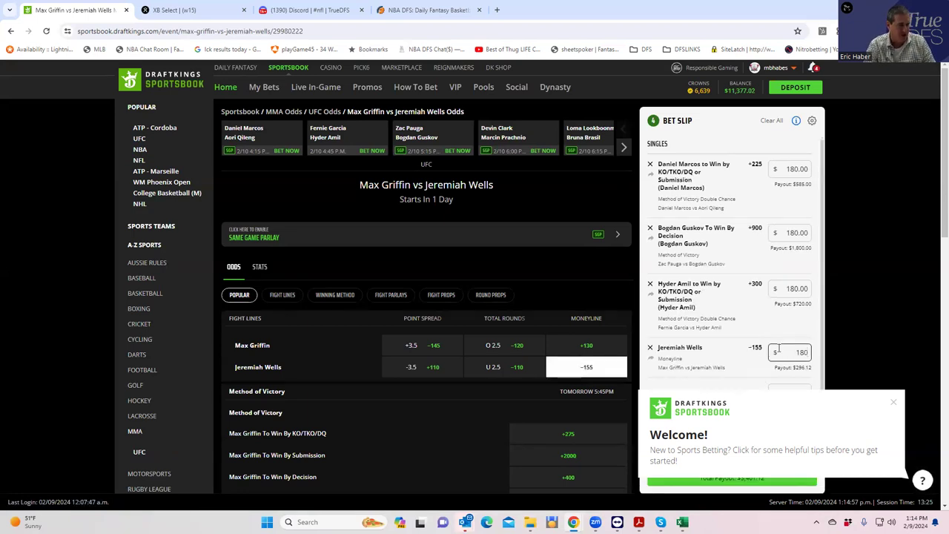
left_click(730, 328)
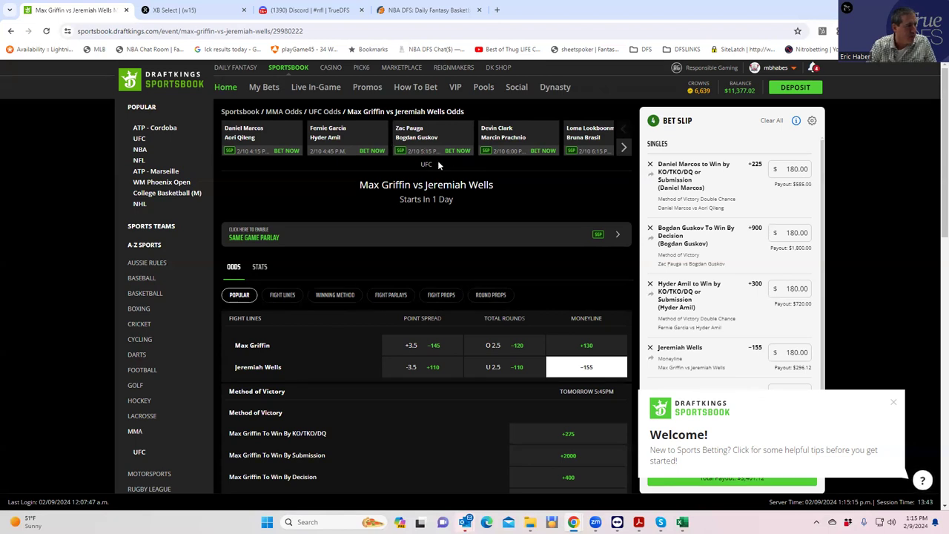
- Open the Devin Clark vs Marcin Prachnio fight and add Marcin Prachnio on the moneyline to the bet slip with a $180 wager
left_click(505, 137)
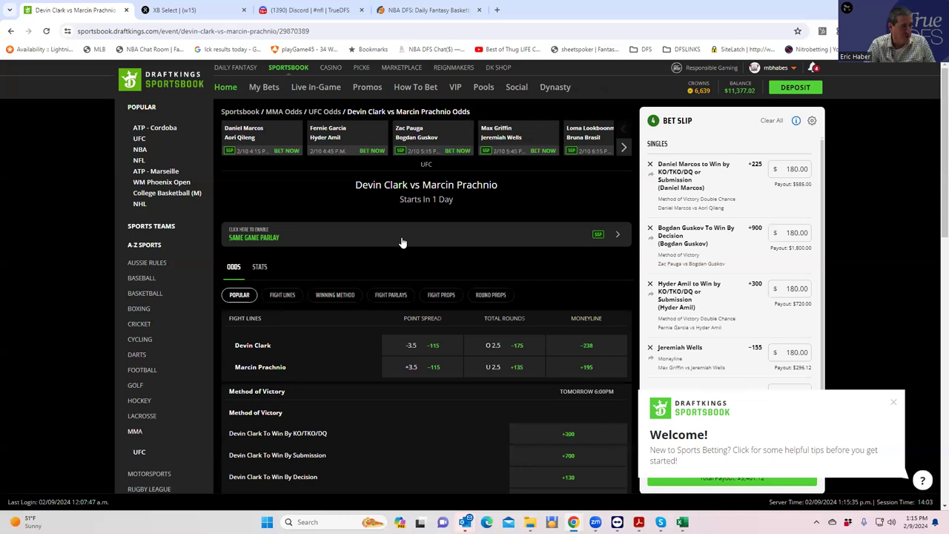
left_click(584, 368)
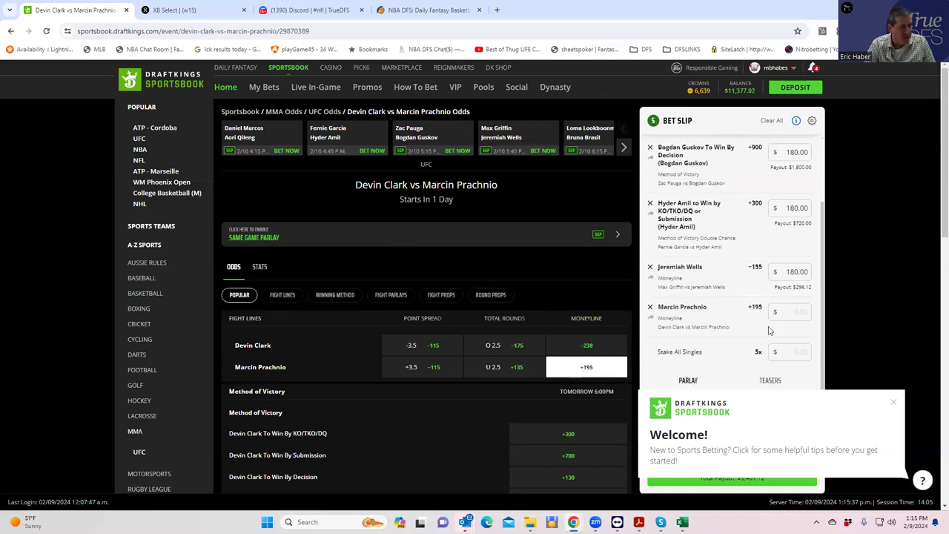
left_click(785, 313)
type("180")
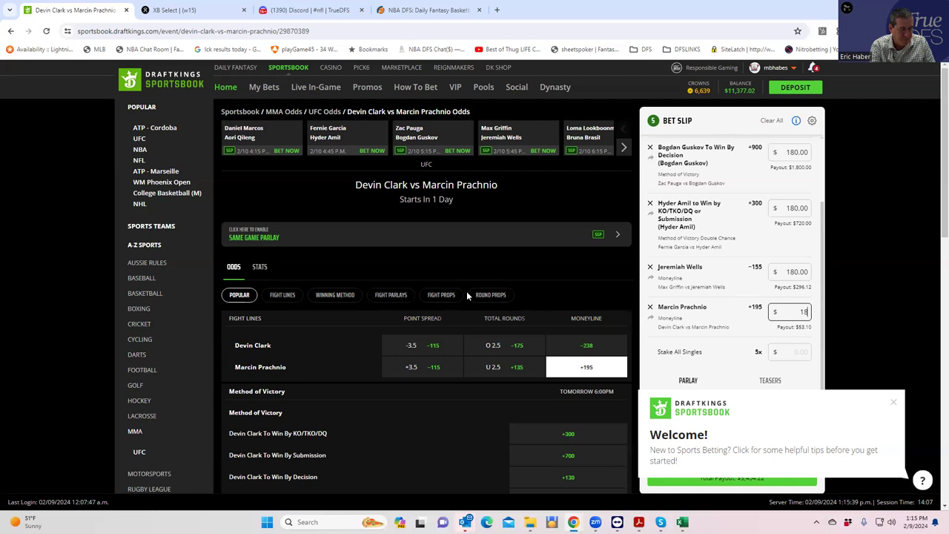
left_click(736, 341)
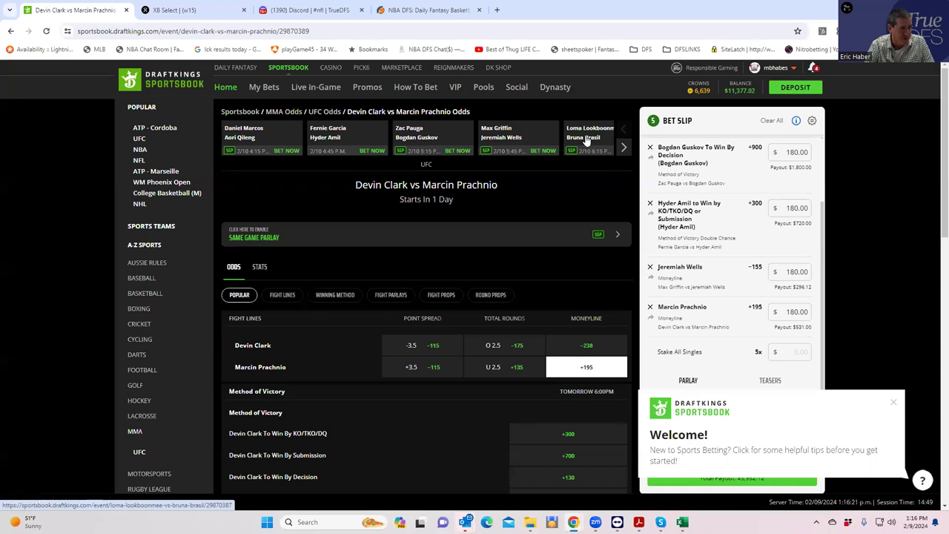
- Open the Loma Lookboonmee vs Bruna Brasil fight and bring up its winning-method odds
left_click(587, 141)
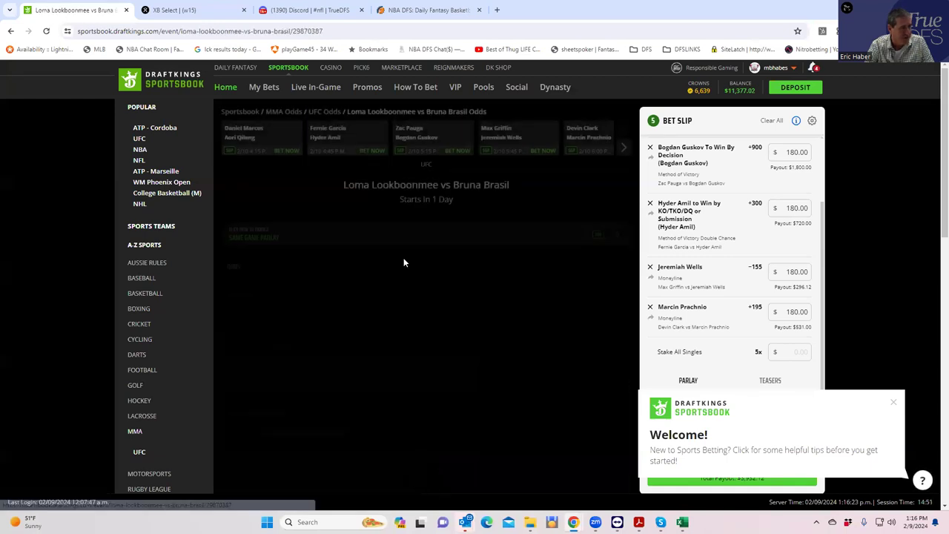
scroll(395, 308, "down", 3)
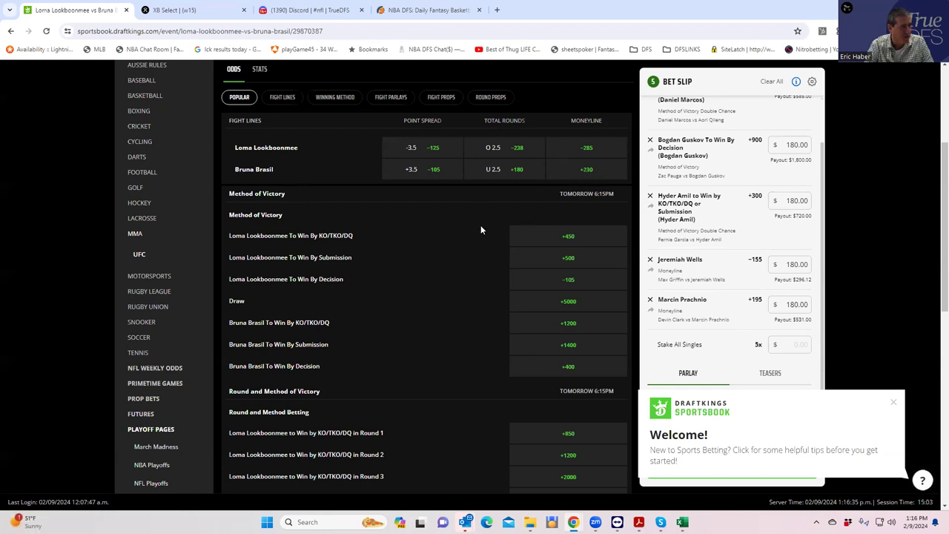
scroll(480, 228, "up", 1)
left_click(334, 147)
scroll(410, 293, "down", 1)
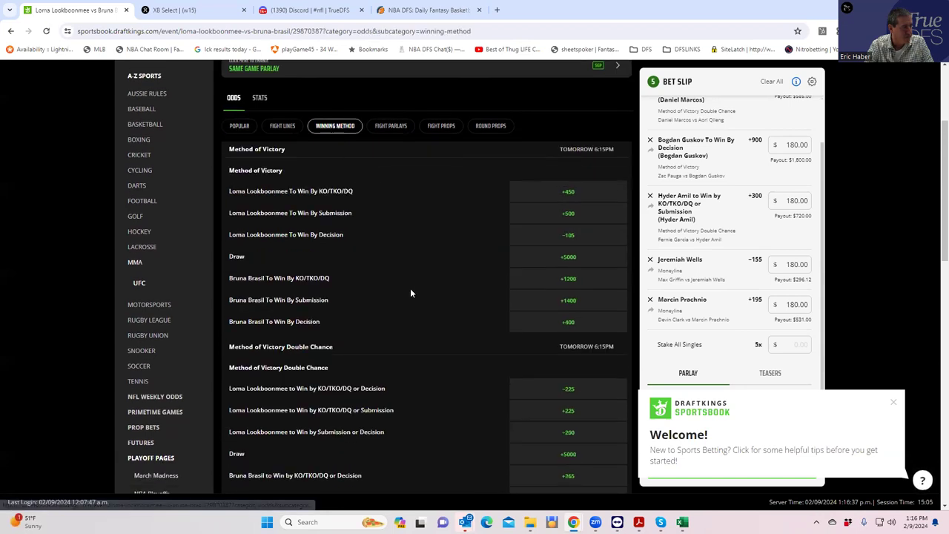
- Add Loma Lookboonmee to win by KO/TKO/DQ or Submission to the bet slip with a $180 wager
scroll(410, 293, "down", 2)
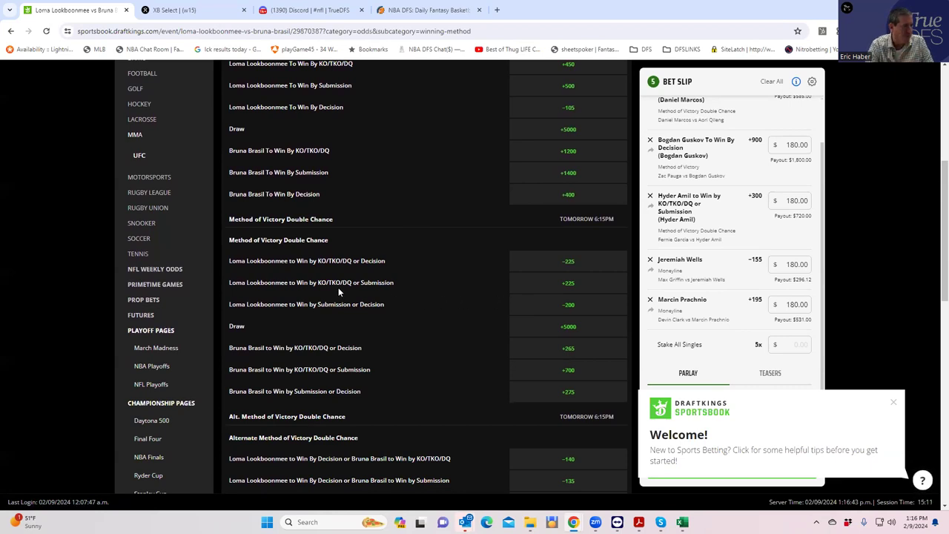
left_click(565, 284)
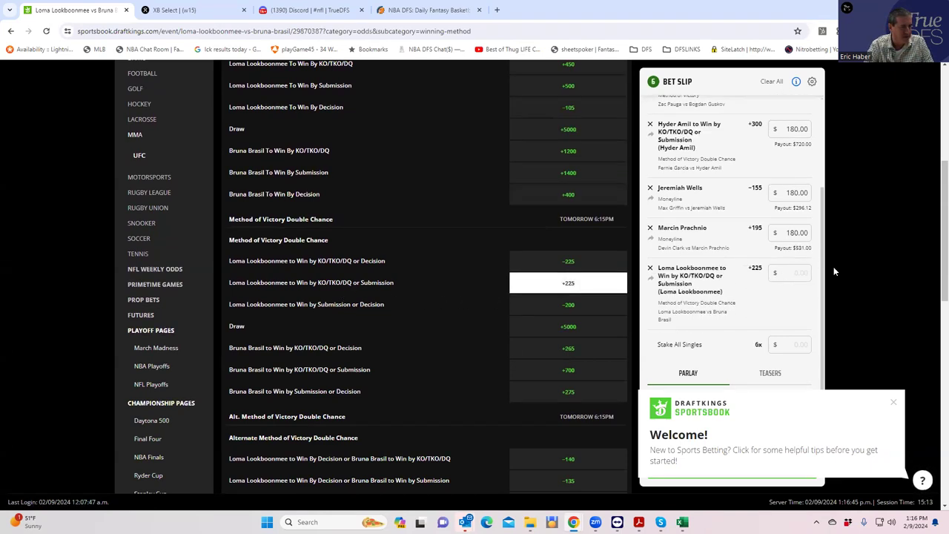
left_click(800, 271)
type("1")
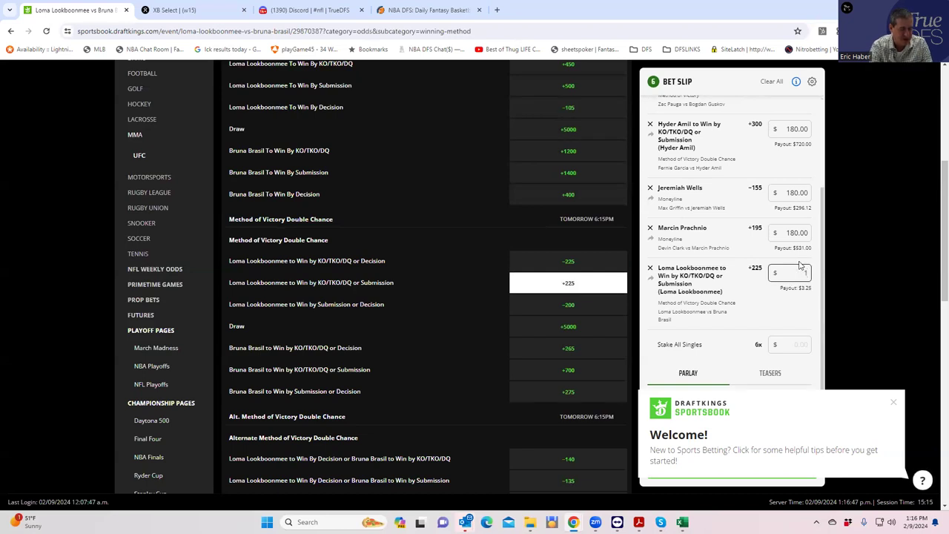
type("80")
left_click(742, 303)
- Open the Bolaji Oki vs Timothy Cuamba fight and add Bolaji Oki on the moneyline to the bet slip with a $180 wager
scroll(459, 208, "up", 2)
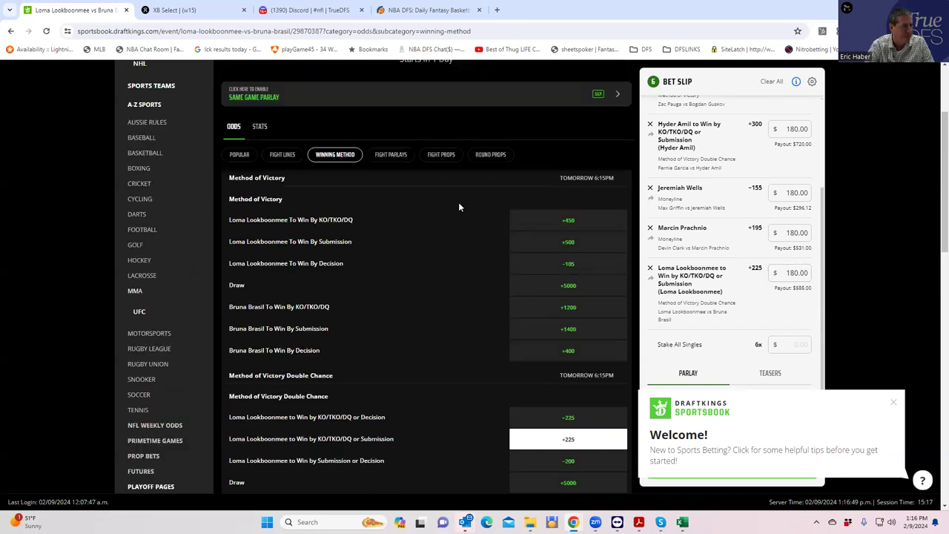
scroll(458, 208, "up", 2)
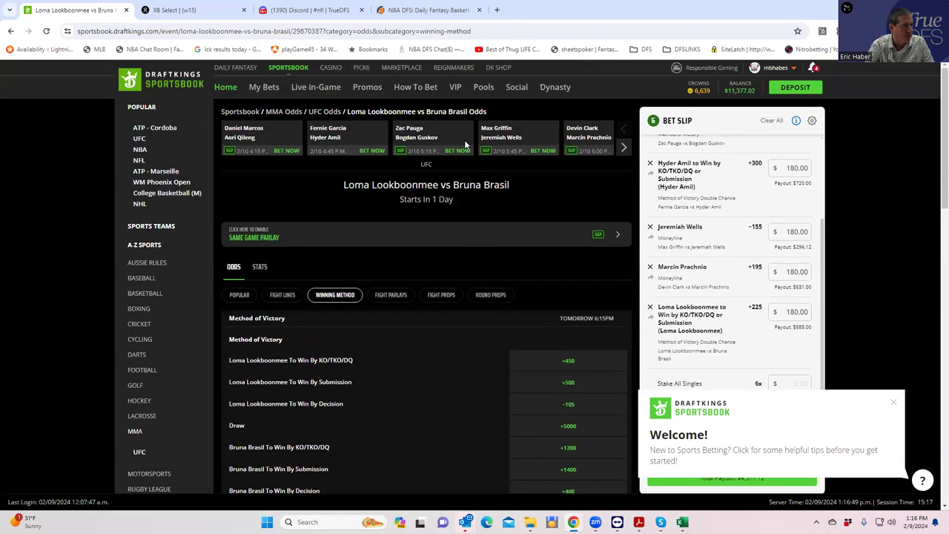
left_click(623, 148)
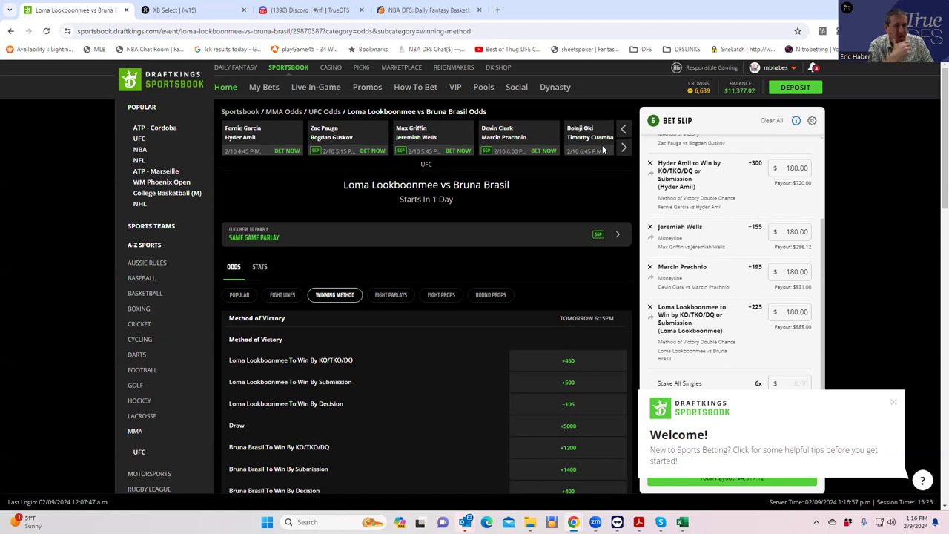
left_click(585, 130)
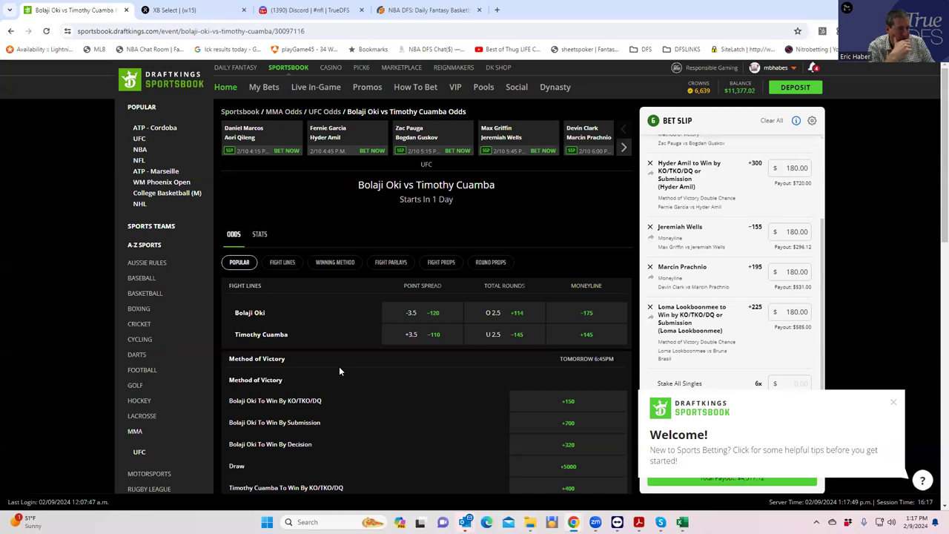
left_click(582, 316)
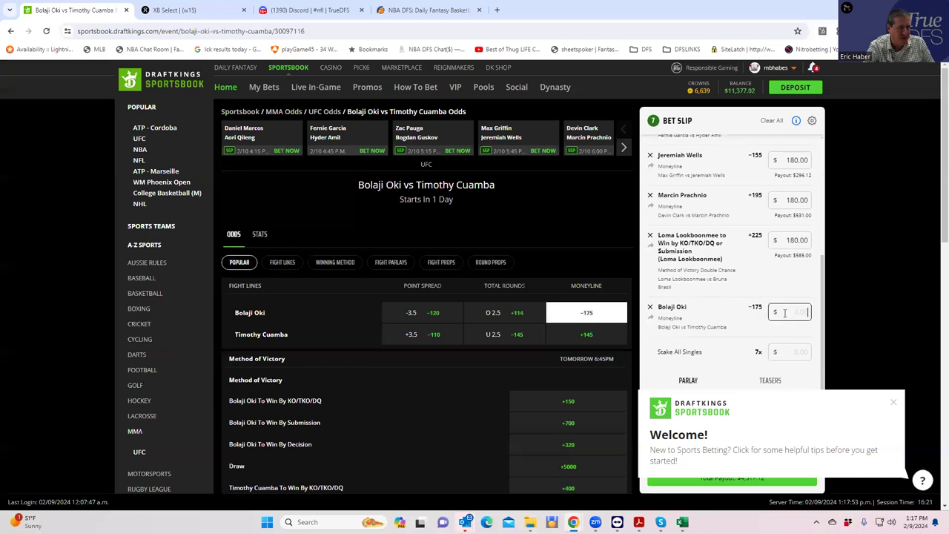
type("180")
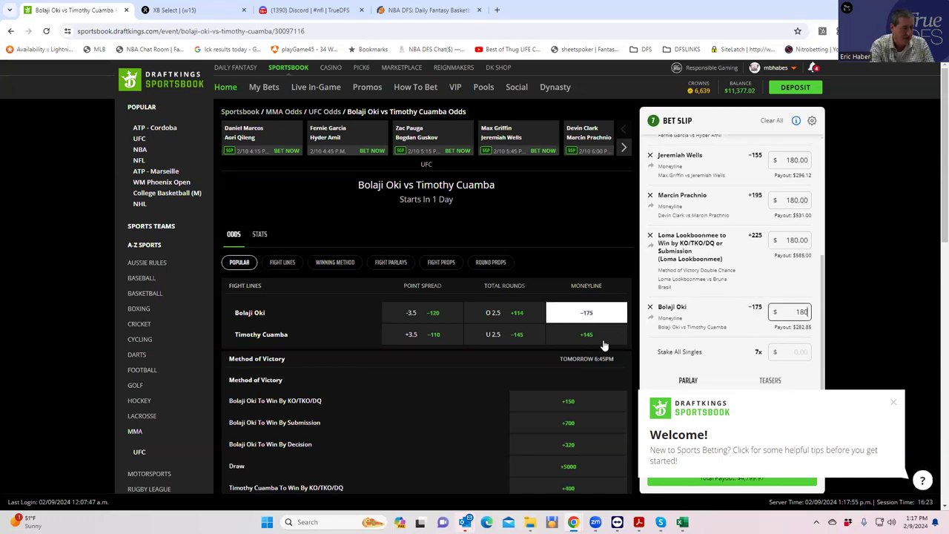
left_click(721, 327)
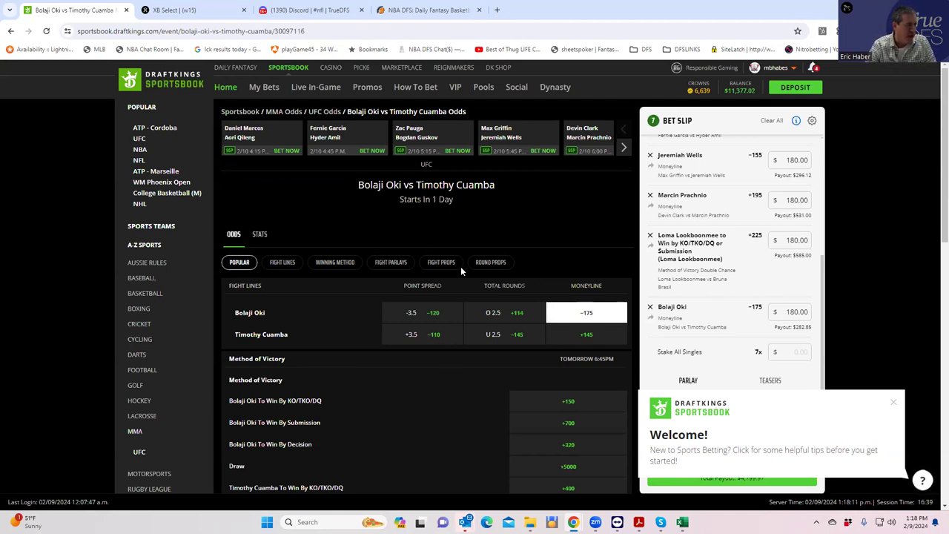
- Open the Trevin Giles vs Carlos Prates fight and dismiss the welcome message covering the bet slip
left_click(624, 151)
left_click(624, 151)
left_click(624, 151)
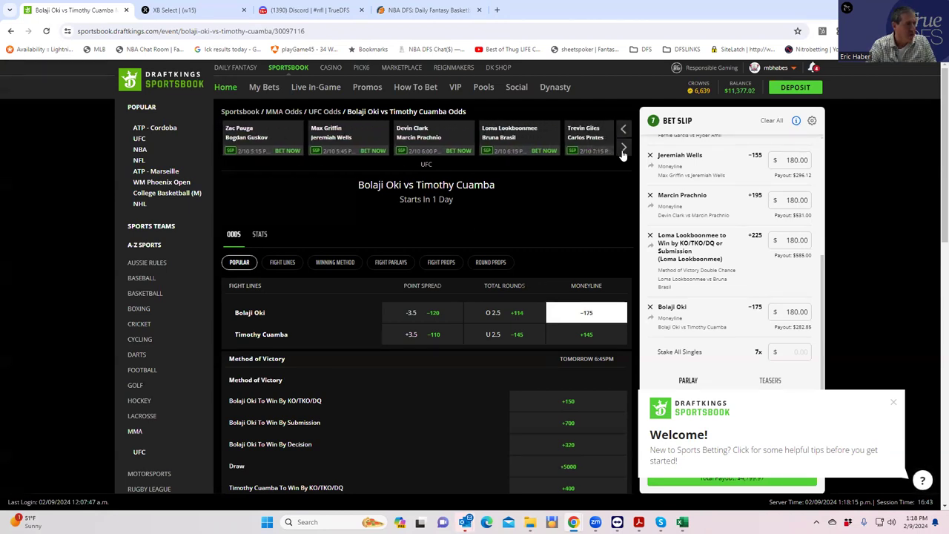
left_click(623, 152)
left_click(624, 152)
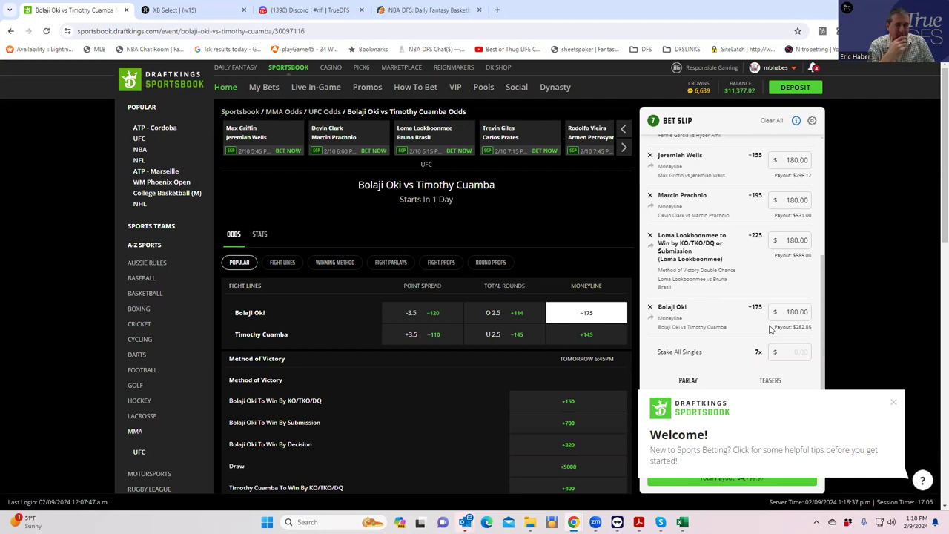
left_click(499, 132)
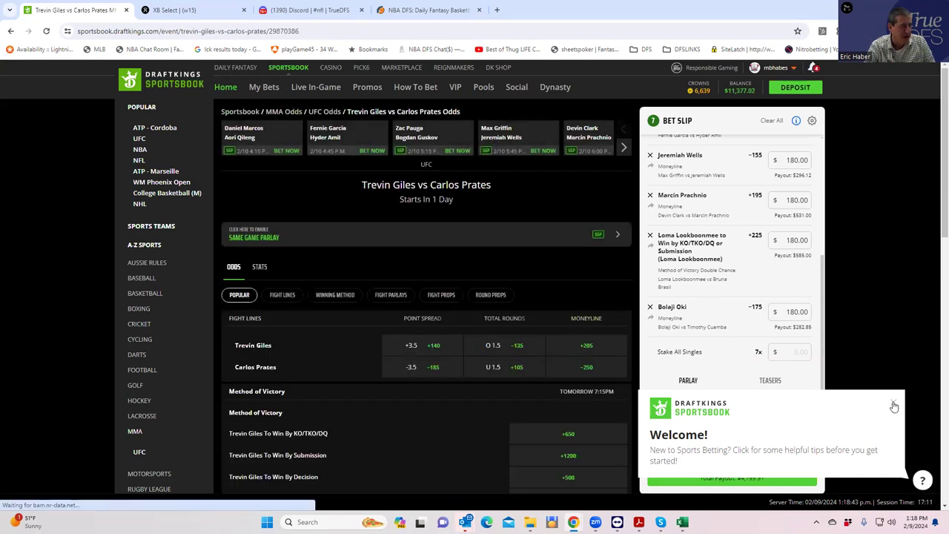
left_click(894, 404)
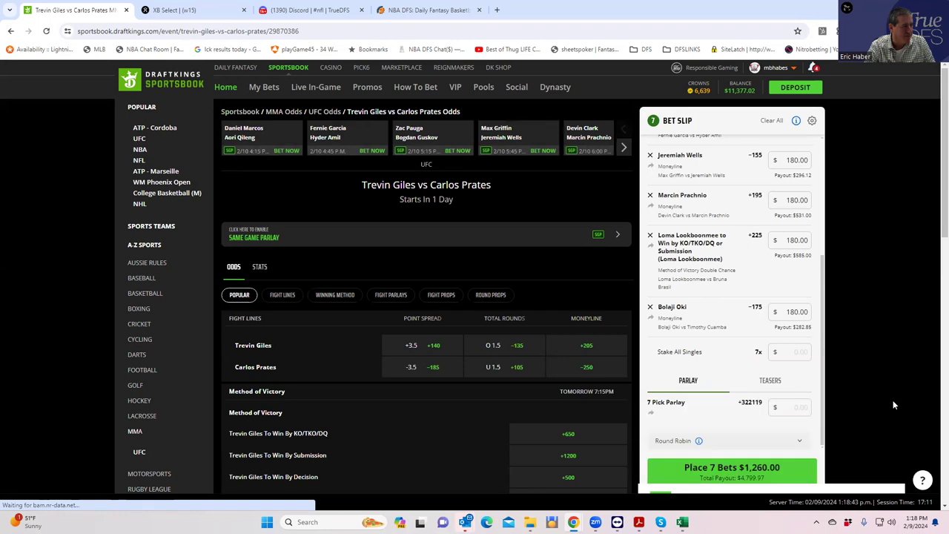
- Add Trevin Giles on the moneyline to the bet slip with a $180 wager
left_click(587, 347)
left_click(792, 312)
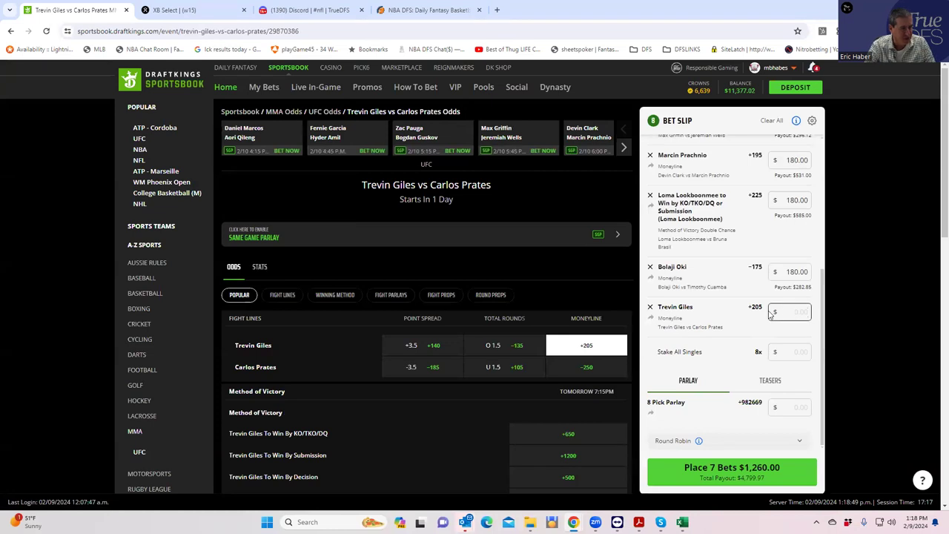
type("180")
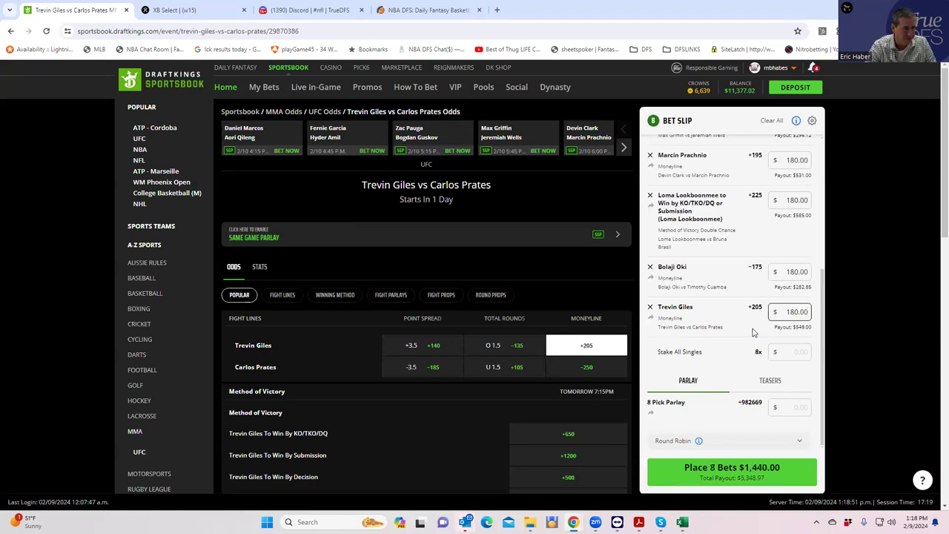
left_click(540, 260)
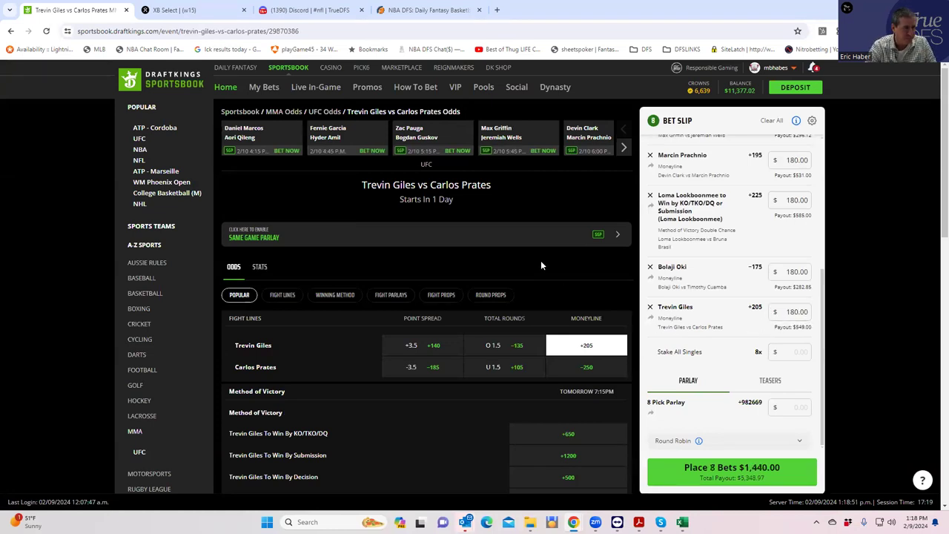
- Open the Rodolfo Vieira vs Armen Petrosyan fight from the list of upcoming UFC fights
left_click(620, 148)
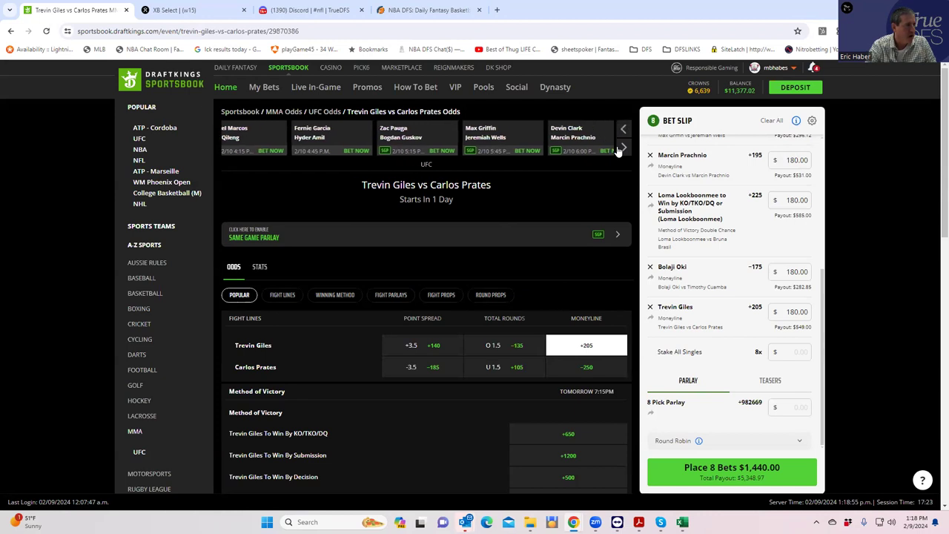
left_click(620, 148)
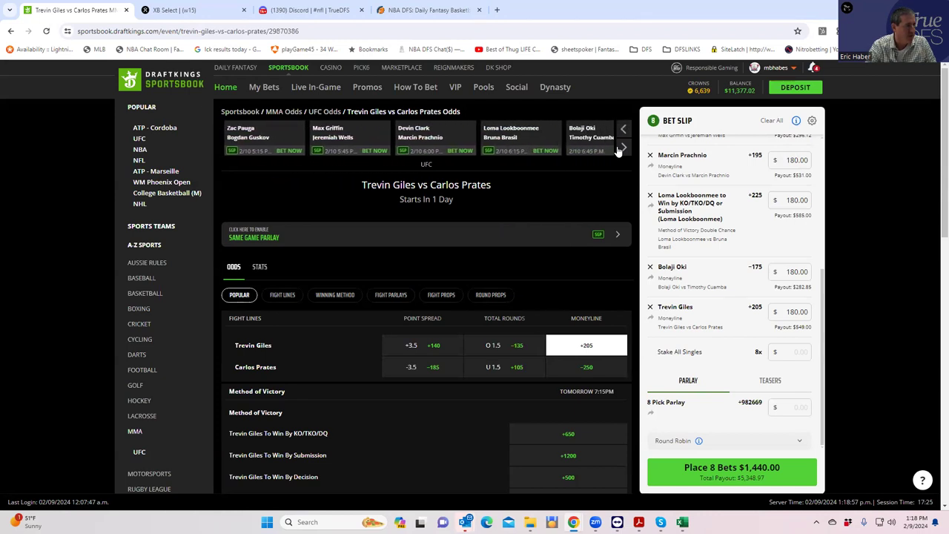
left_click(620, 148)
left_click(620, 148)
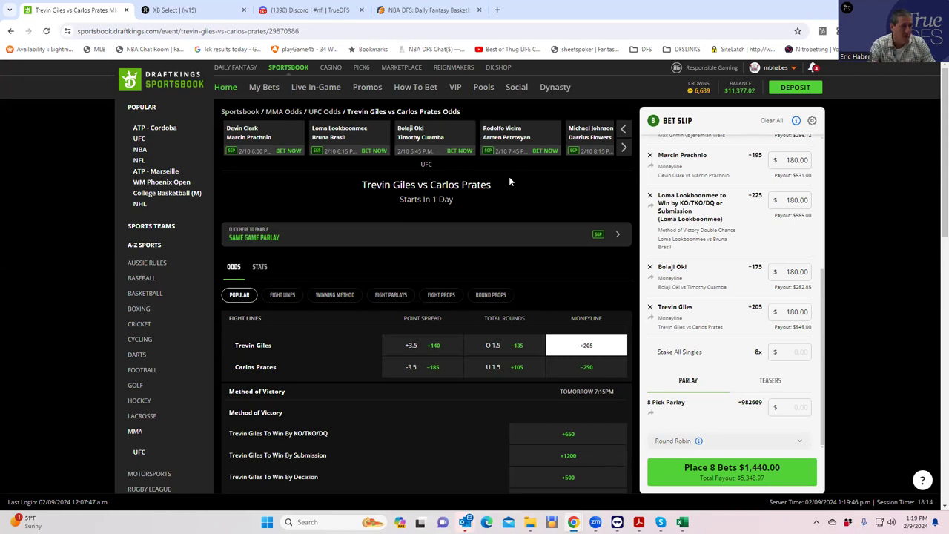
left_click(503, 130)
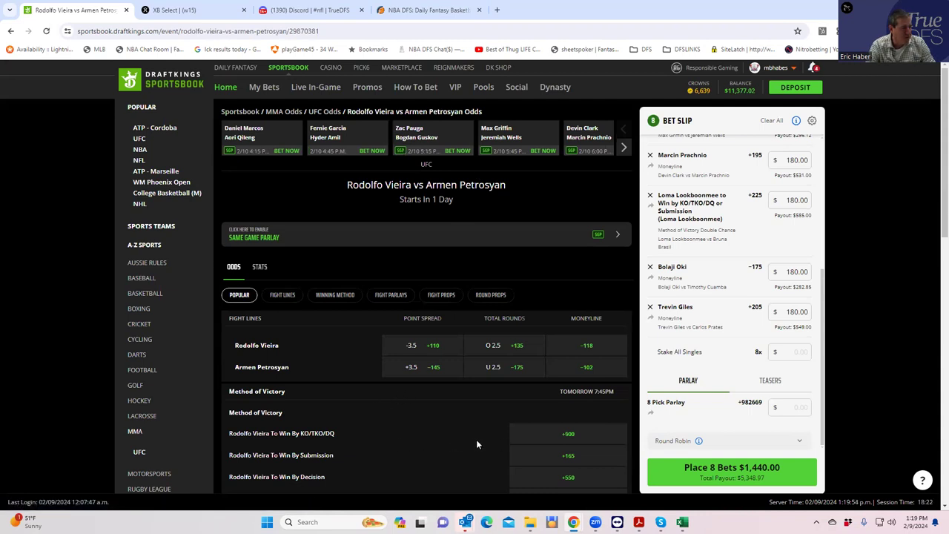
- Add Rodolfo Vieira to win by decision to the bet slip with a $180 wager
scroll(528, 450, "down", 1)
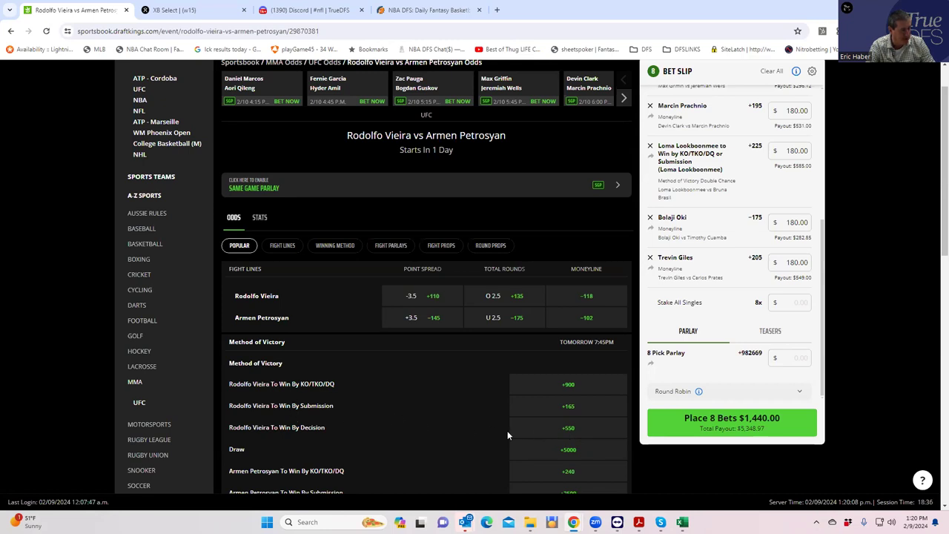
left_click(558, 428)
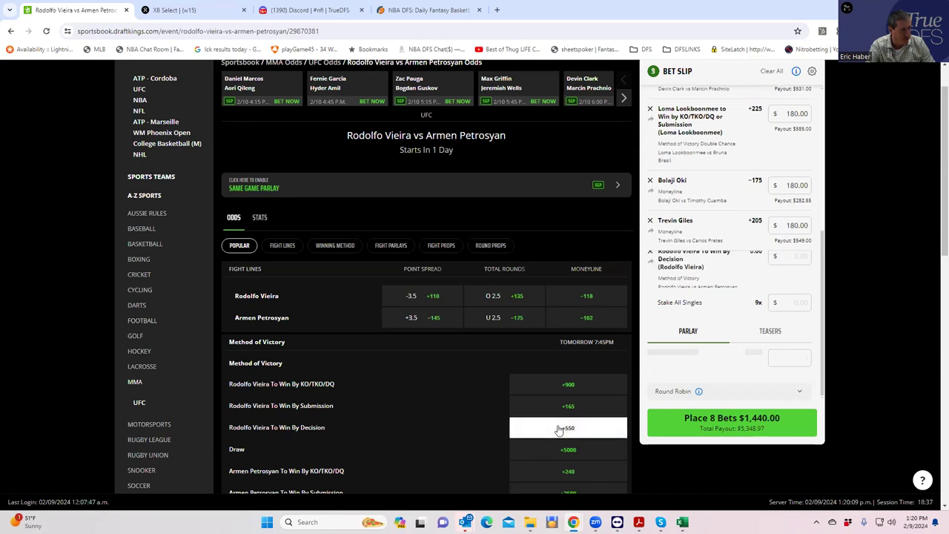
left_click(792, 247)
type("180")
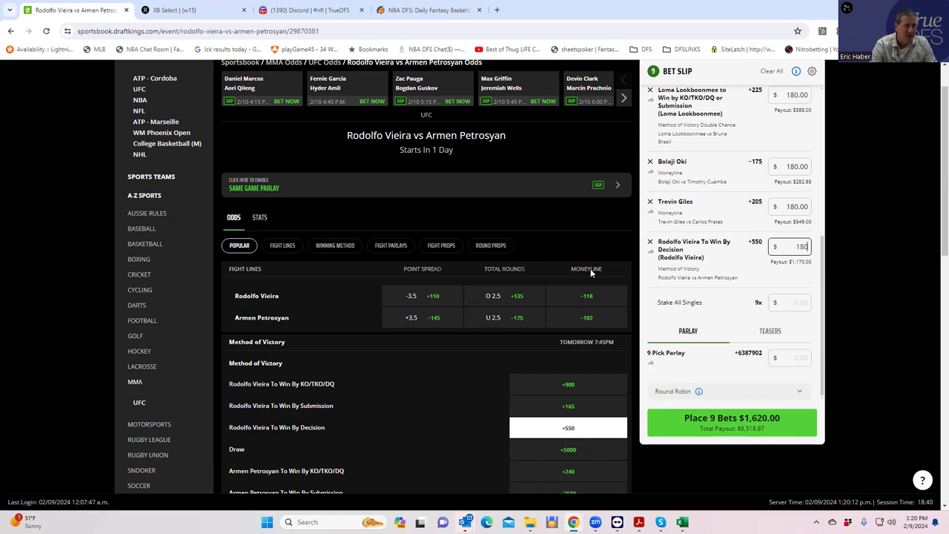
left_click(725, 271)
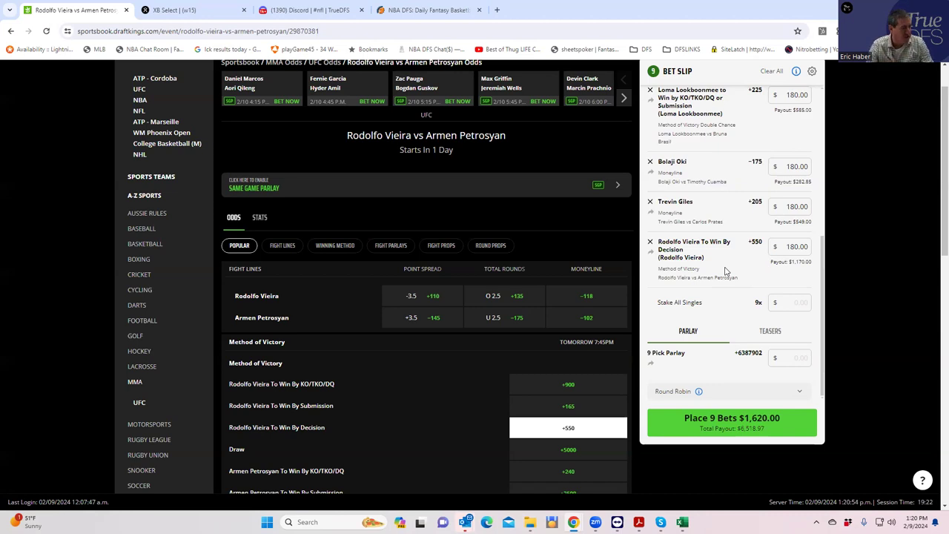
- Open the Michael Johnson vs Darrius Flowers fight from the list of upcoming UFC fights
scroll(387, 398, "down", 2)
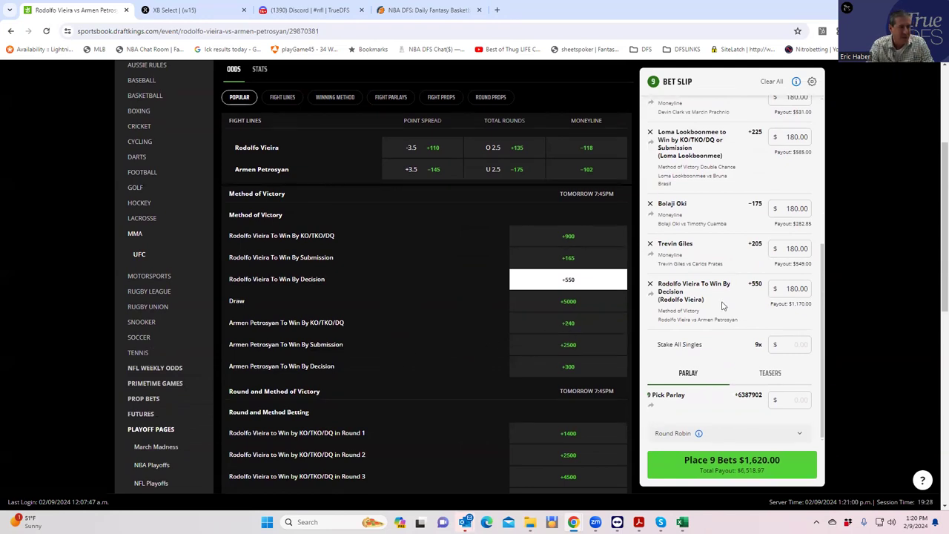
scroll(420, 280, "up", 2)
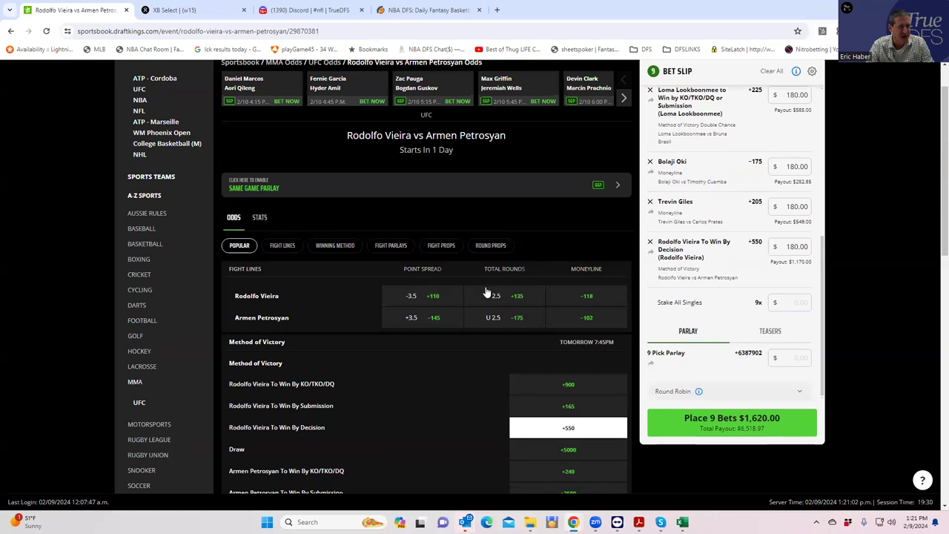
scroll(487, 292, "up", 1)
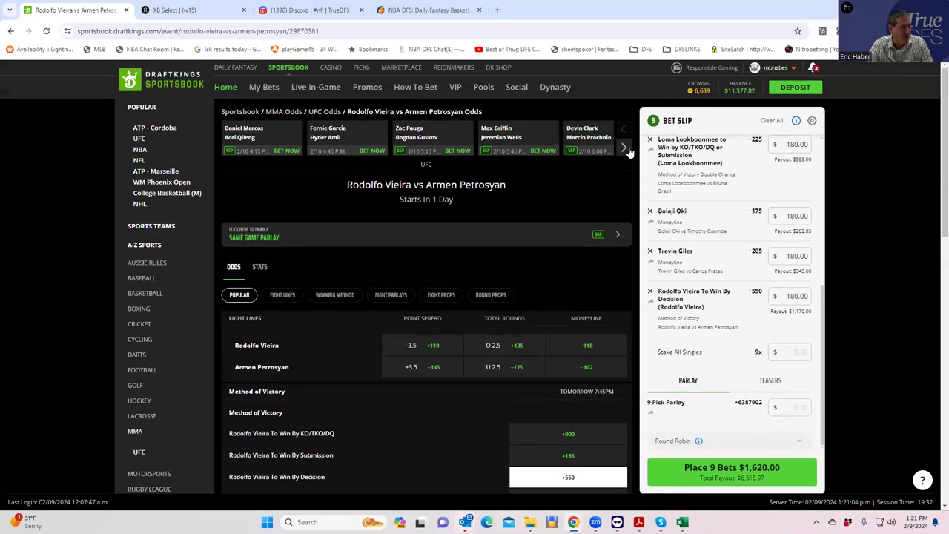
left_click(627, 148)
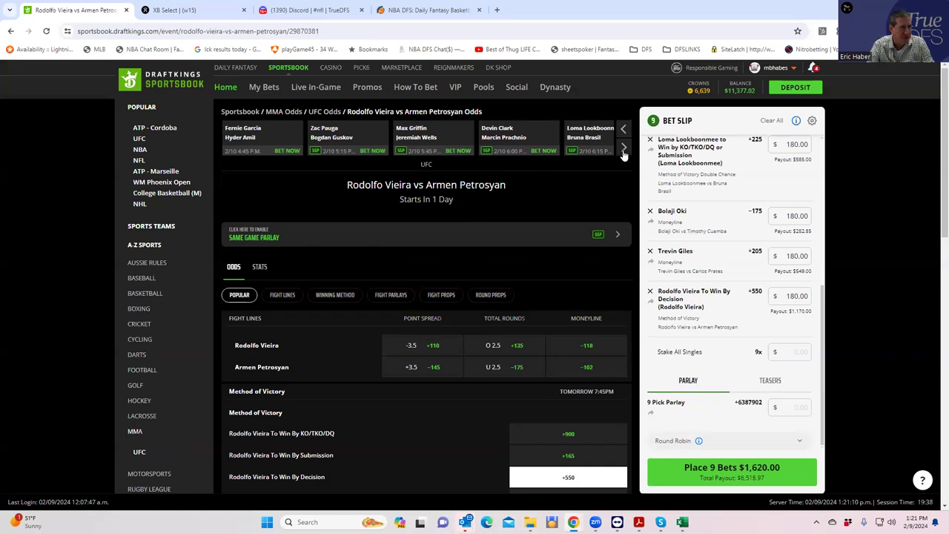
left_click(623, 149)
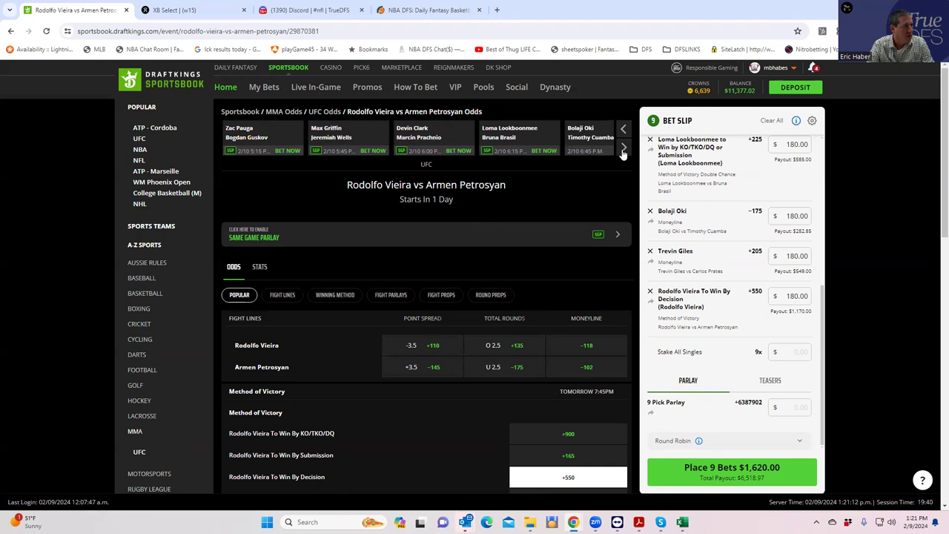
left_click(623, 149)
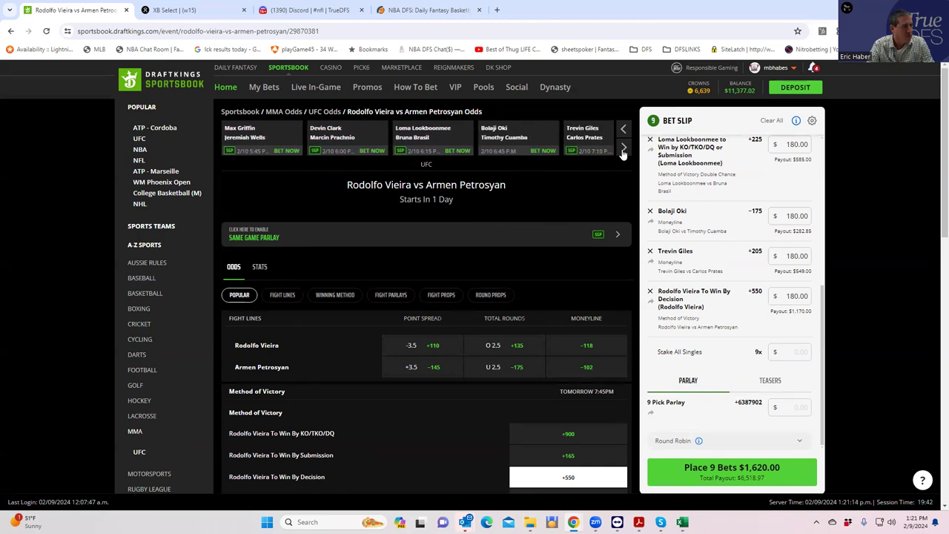
left_click(623, 149)
left_click(623, 149)
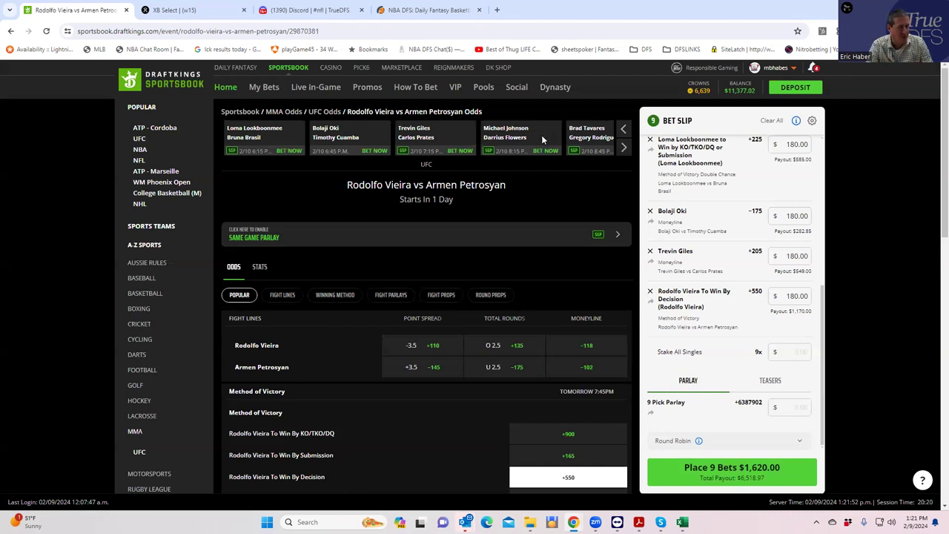
left_click(503, 139)
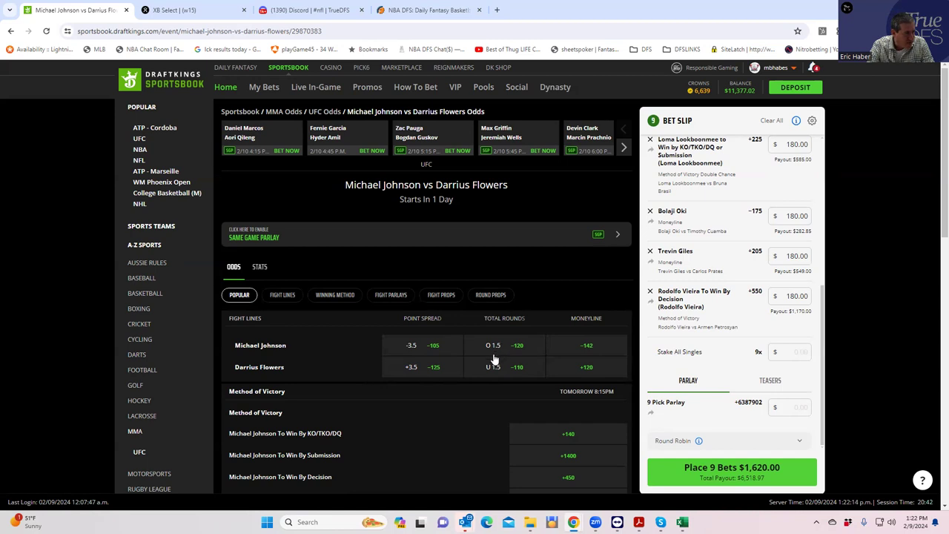
- Add the To Go the Distance bet from Johnson vs Flowers round and method betting to the bet slip with a $180 wager
left_click(280, 297)
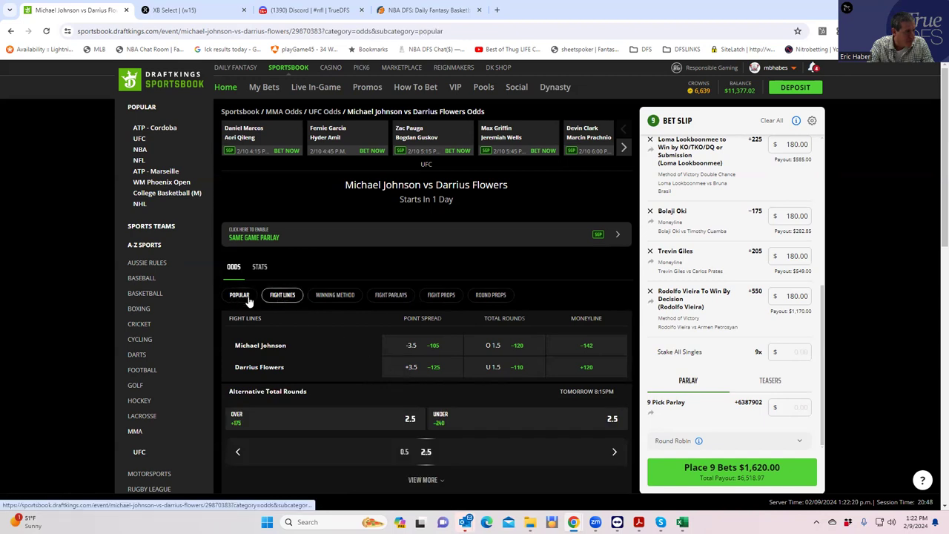
left_click(248, 296)
scroll(428, 386, "down", 3)
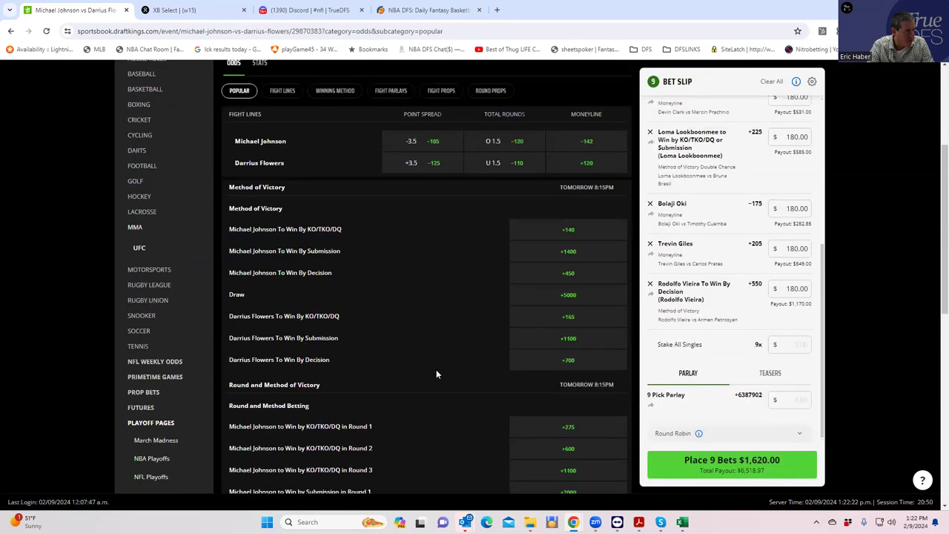
scroll(436, 374, "down", 1)
scroll(436, 374, "down", 1)
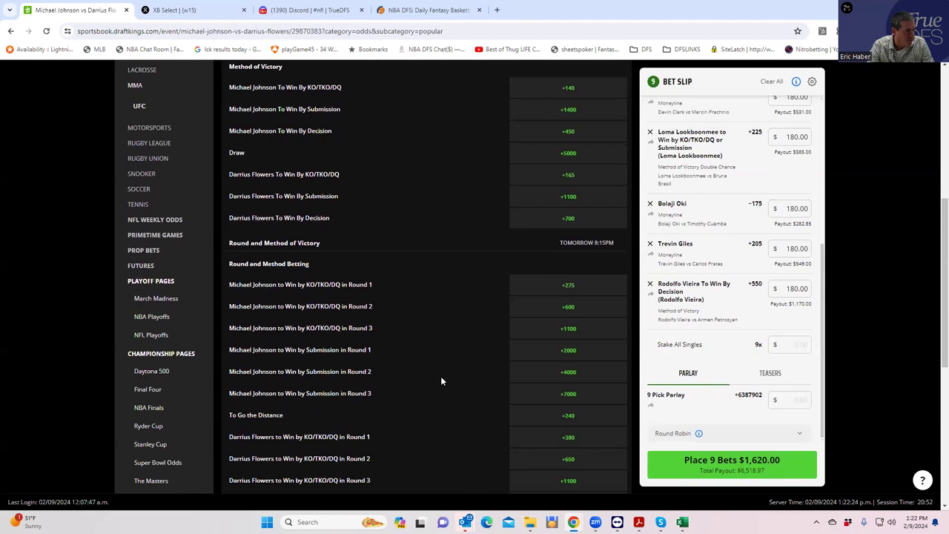
left_click(567, 417)
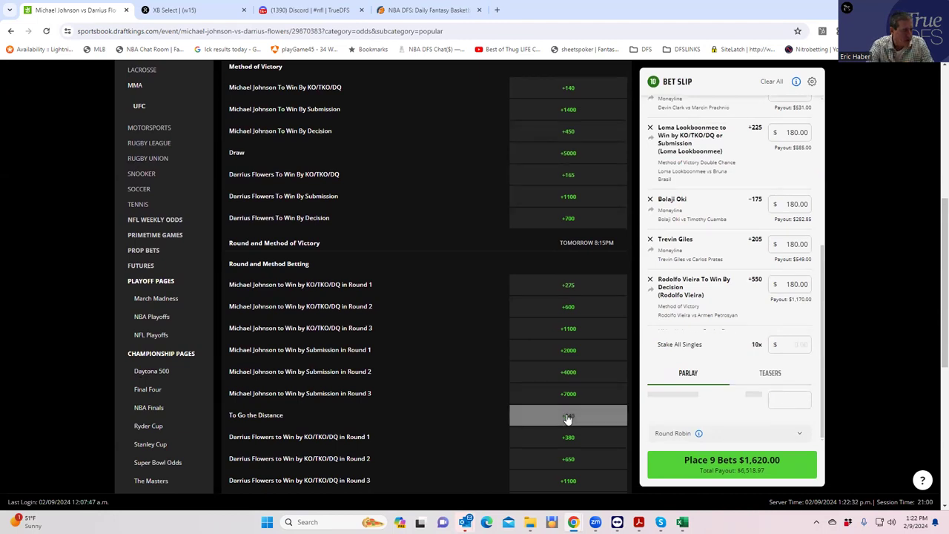
left_click(784, 296)
type("1")
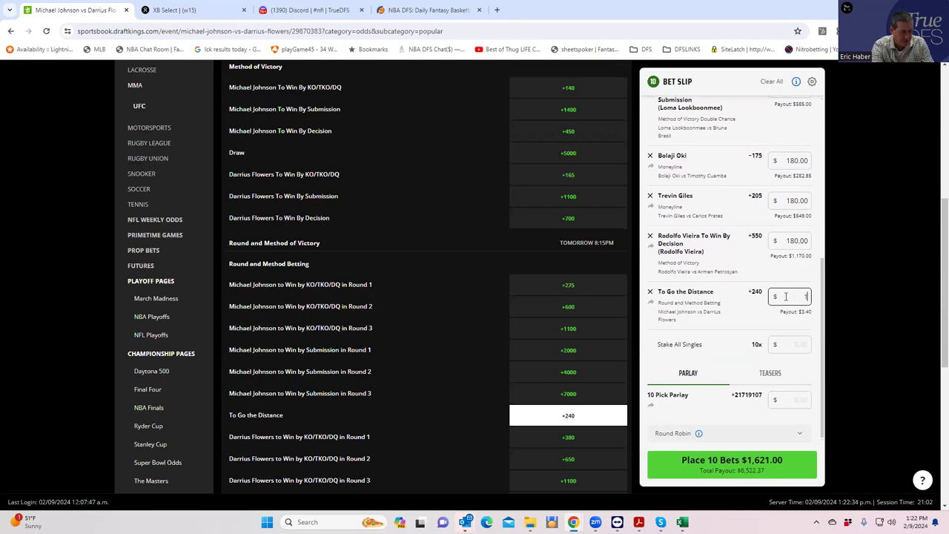
type("80")
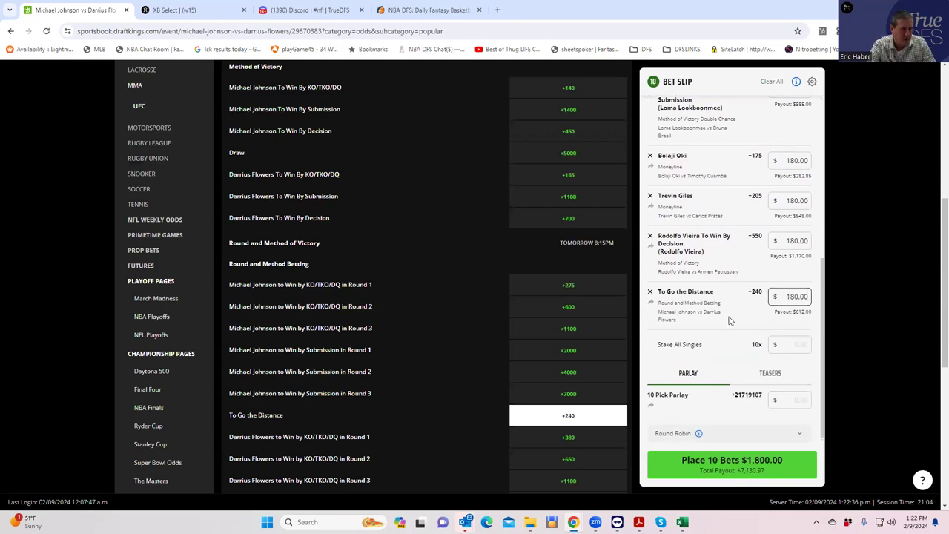
- Open the Brad Tavares vs Gregory Rodrigues fight from the list of upcoming UFC fights
scroll(440, 186, "up", 4)
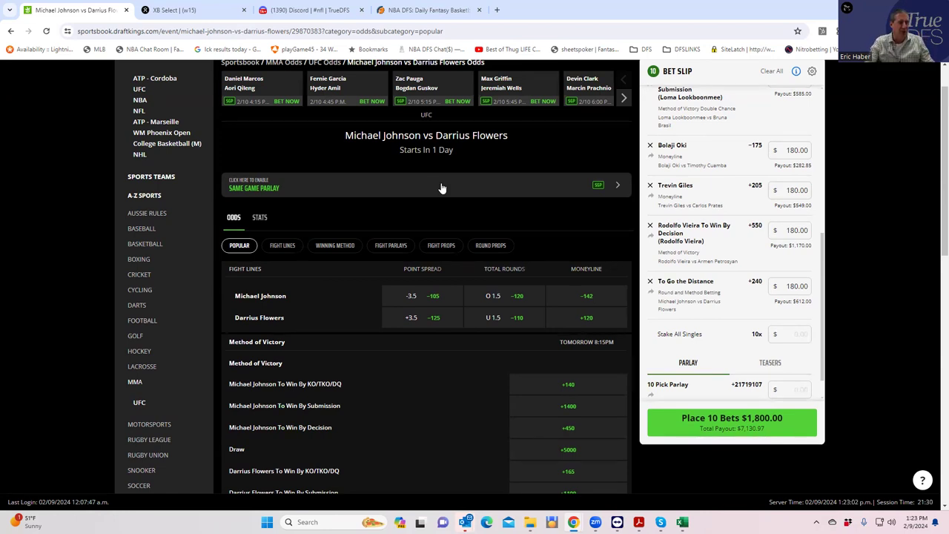
scroll(519, 207, "up", 2)
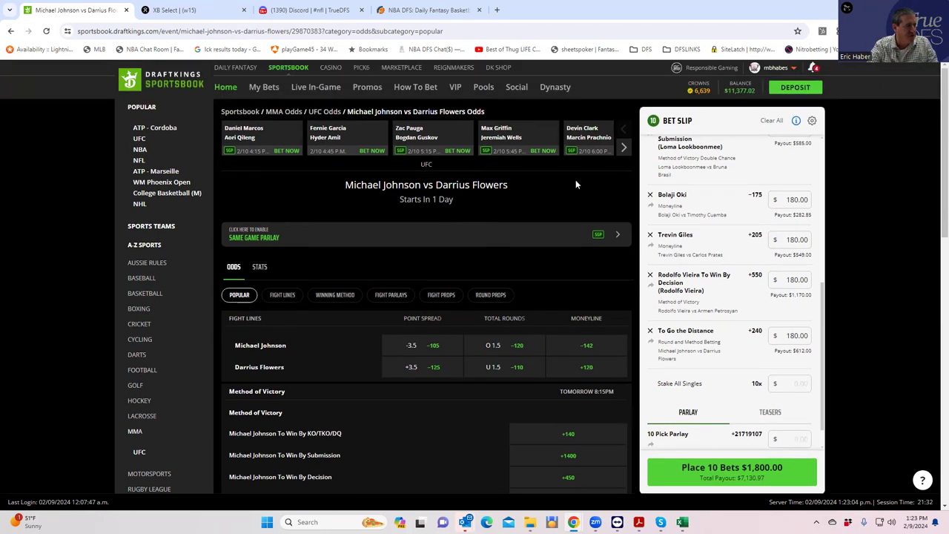
left_click(623, 147)
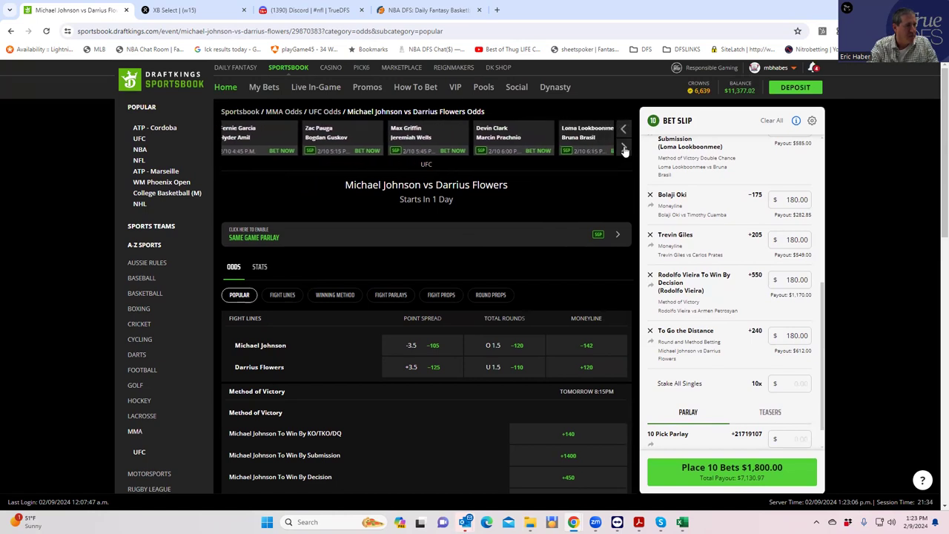
left_click(623, 148)
left_click(624, 148)
left_click(623, 148)
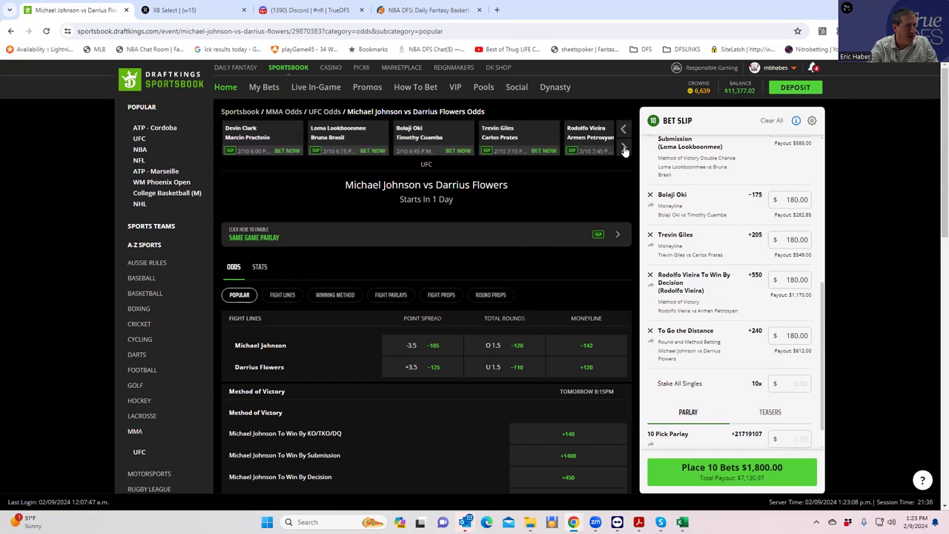
left_click(623, 148)
left_click(623, 149)
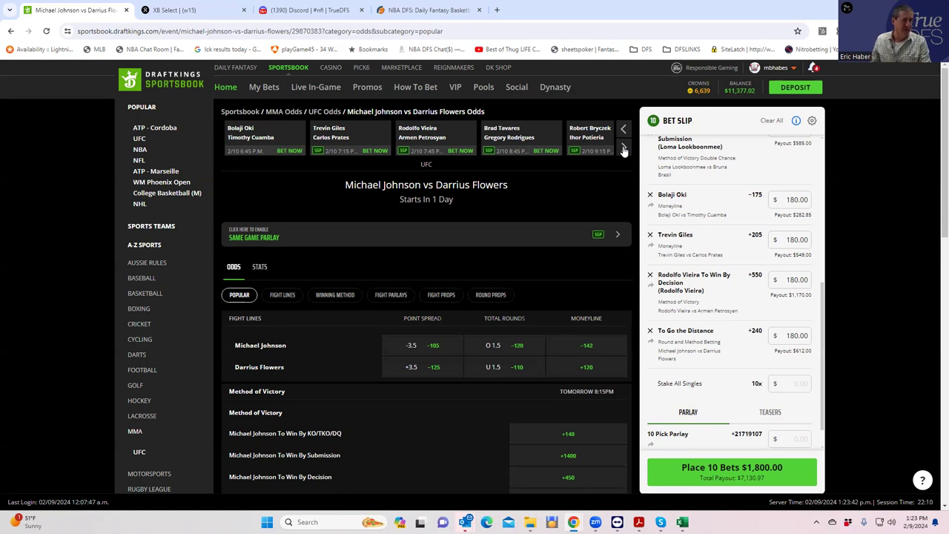
left_click(498, 138)
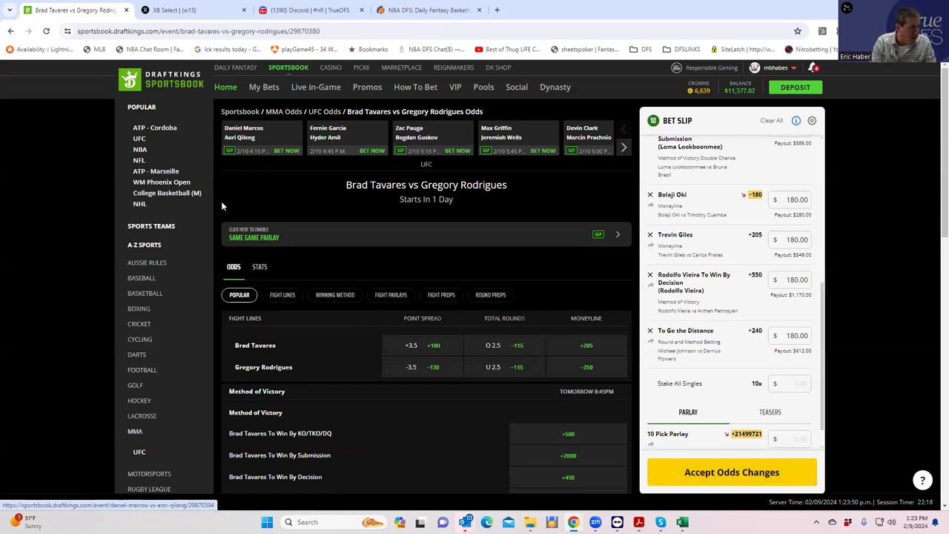
- Review the winning method odds and add Gregory Rodrigues to win by decision to the bet slip with a $180 wager
left_click(336, 294)
scroll(415, 456, "down", 1)
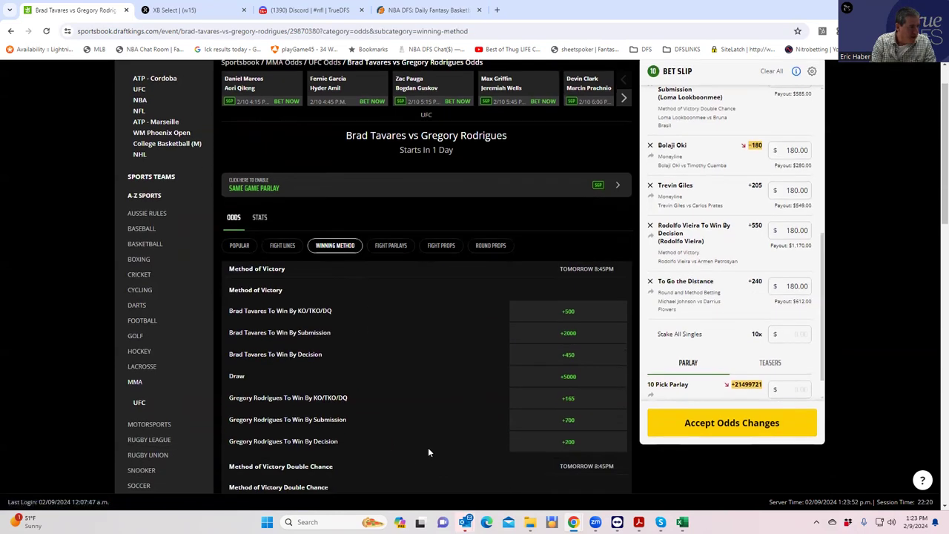
scroll(451, 435, "down", 2)
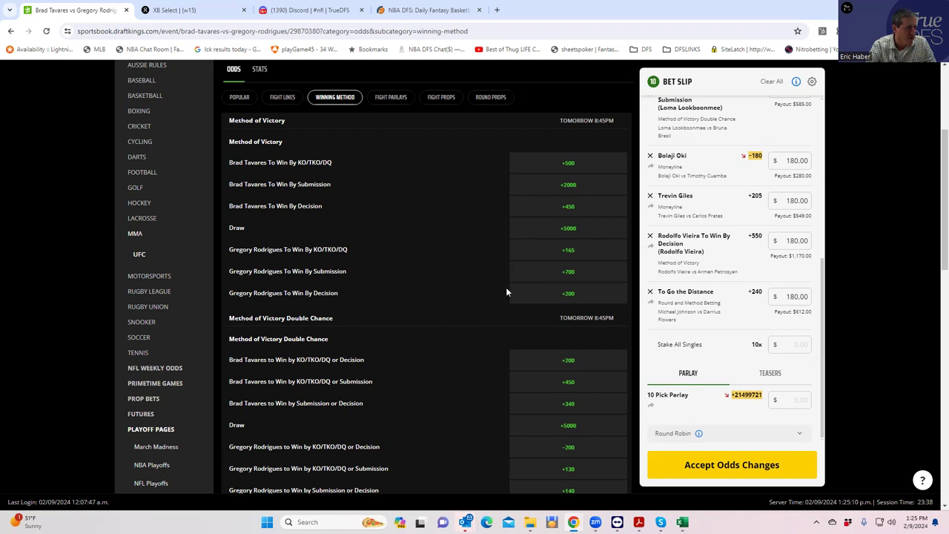
scroll(507, 290, "up", 3)
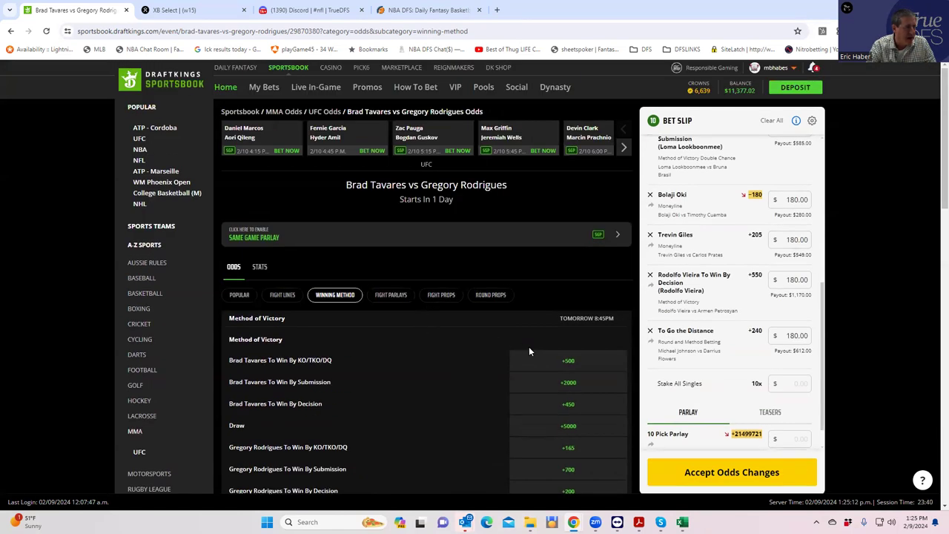
scroll(528, 352, "down", 1)
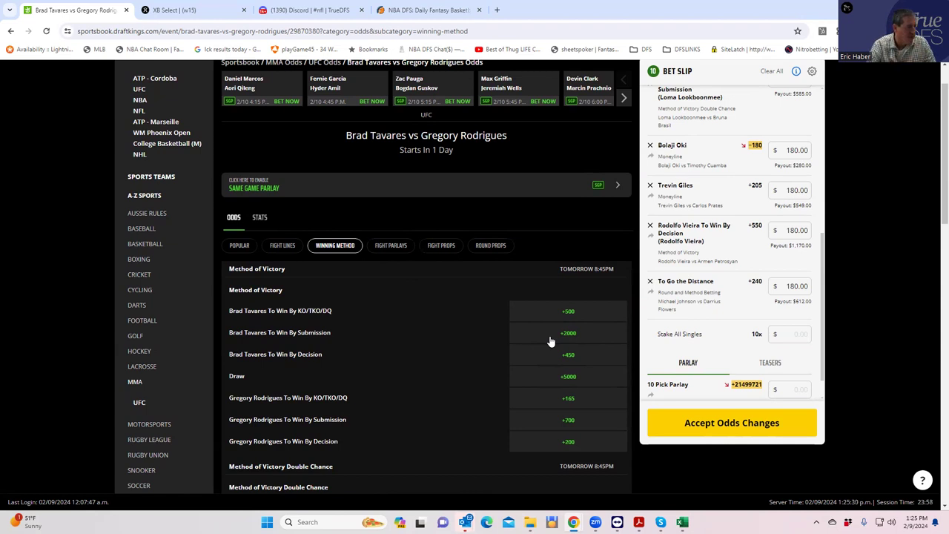
left_click(567, 442)
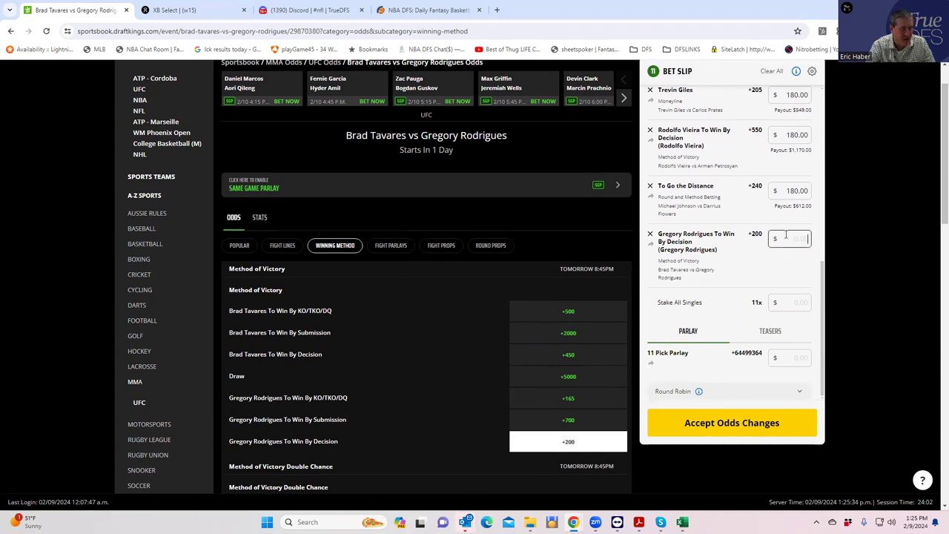
left_click(785, 236)
type("180")
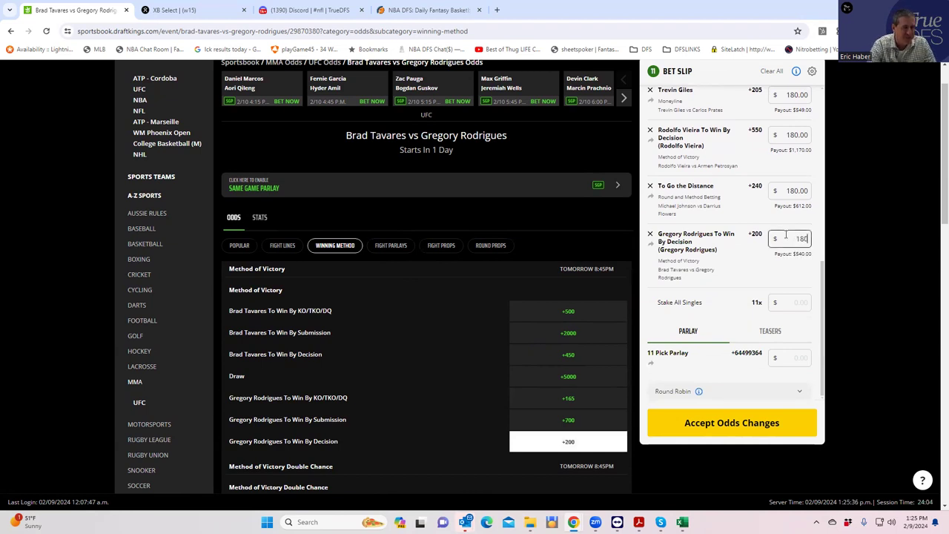
left_click(768, 274)
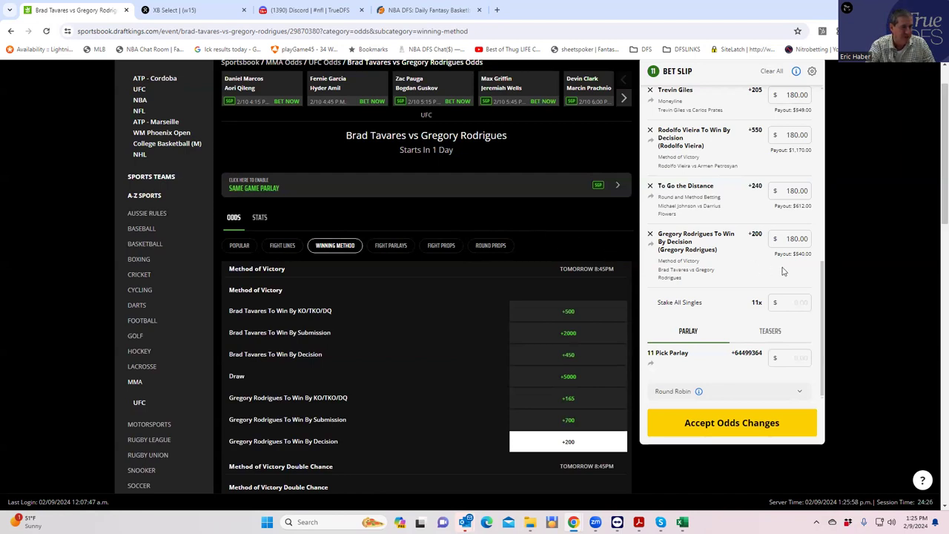
- Dismiss the session time reminder and open the Robert Bryczek vs Ihor Potieria fight from the list of upcoming UFC fights
scroll(564, 236, "up", 2)
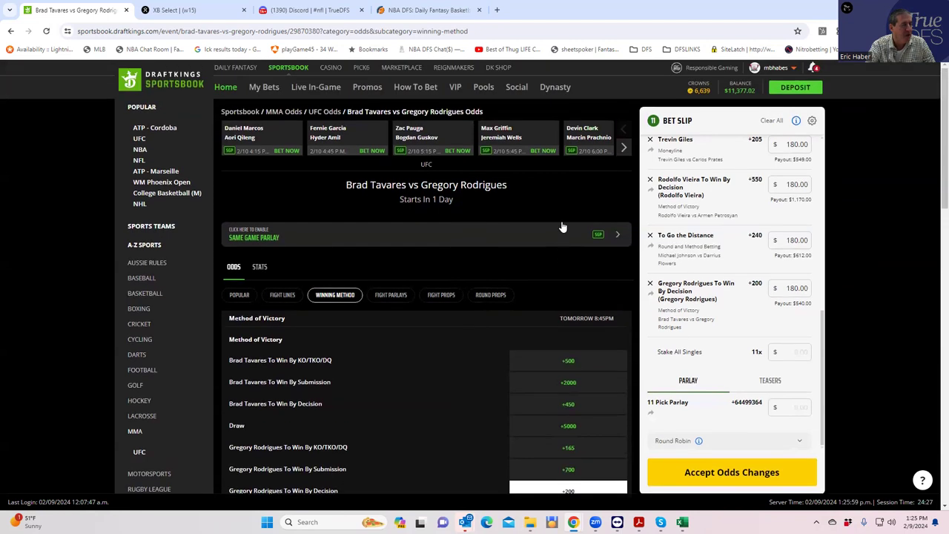
left_click(625, 150)
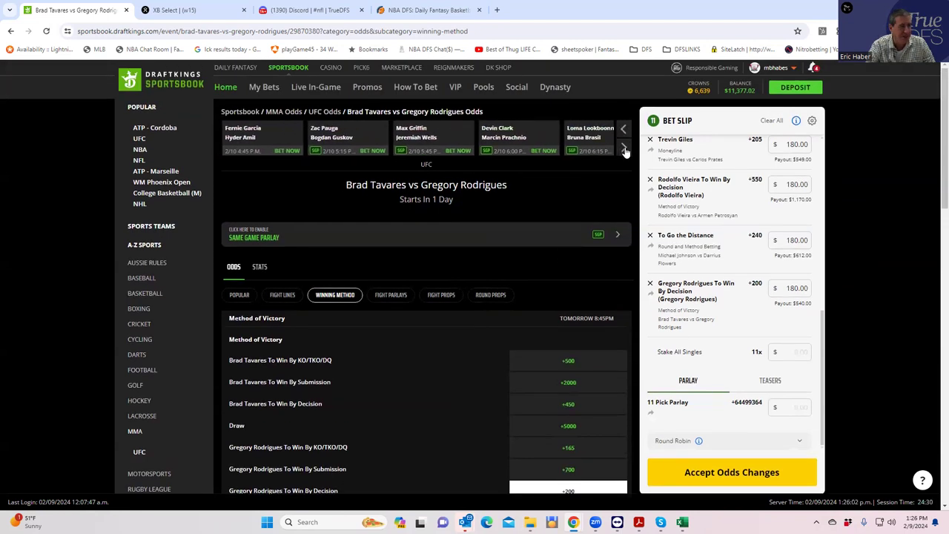
left_click(625, 151)
left_click(625, 150)
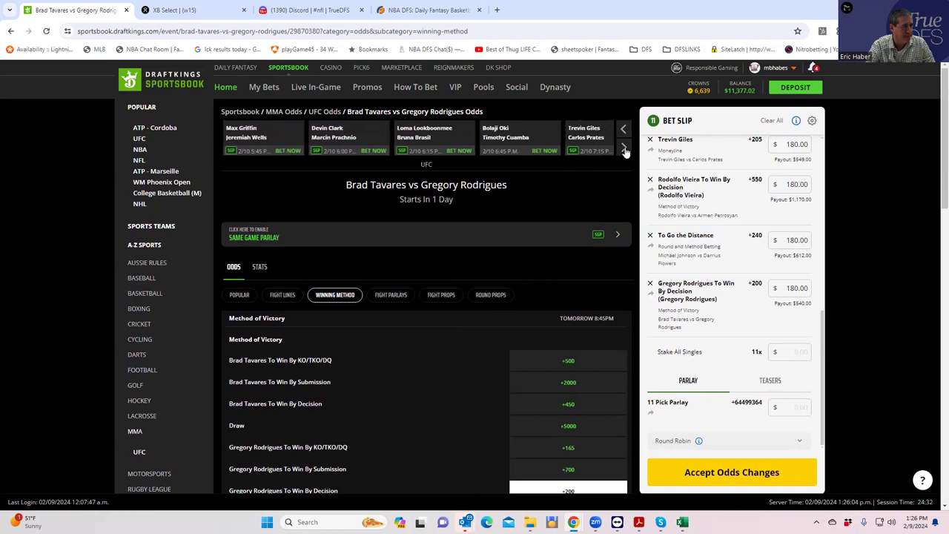
left_click(625, 151)
left_click(625, 151)
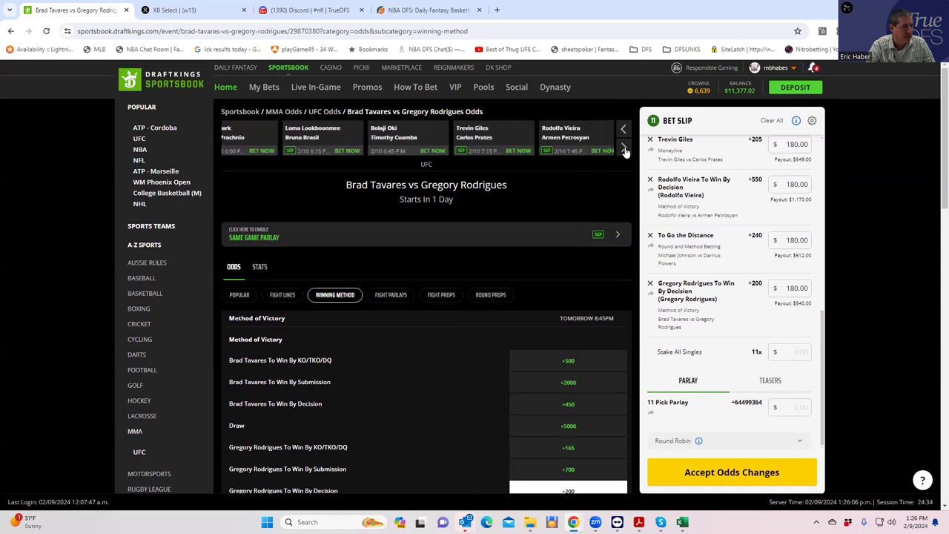
left_click(625, 151)
left_click(624, 151)
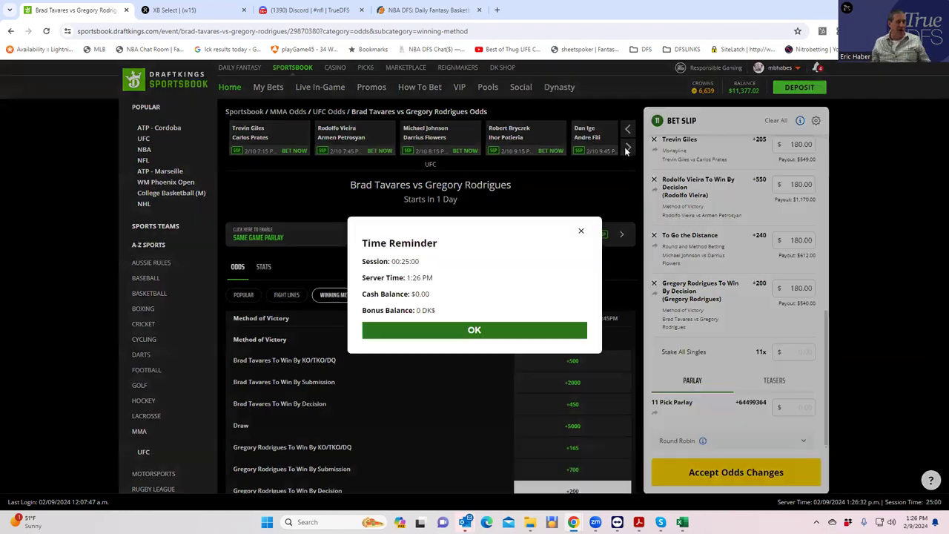
left_click(581, 232)
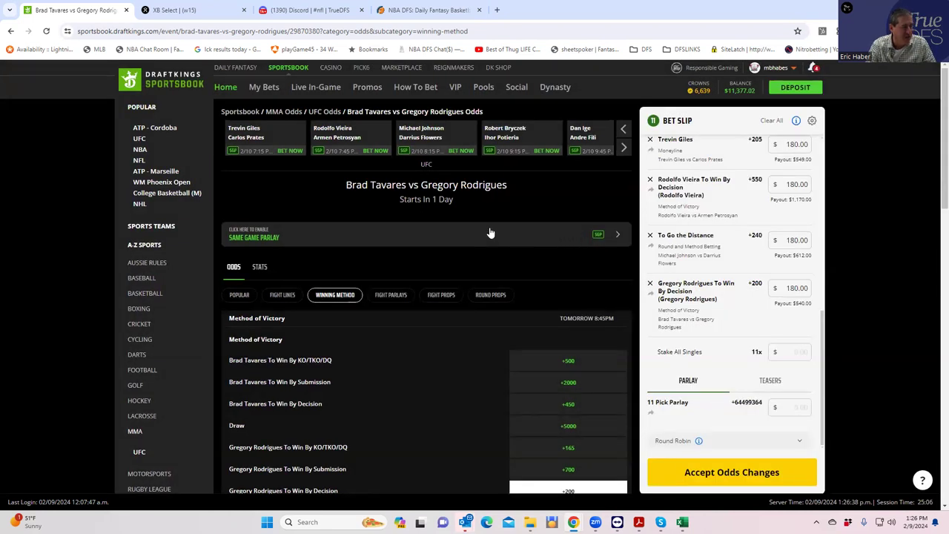
left_click(502, 138)
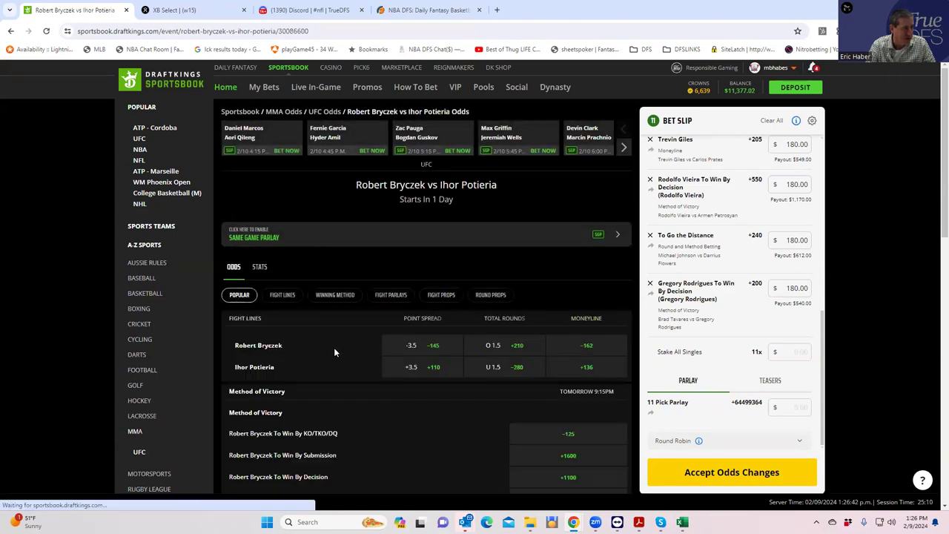
- Add Over 1.5 total rounds for Bryczek vs Potieria to the bet slip with a $180 wager
left_click(501, 348)
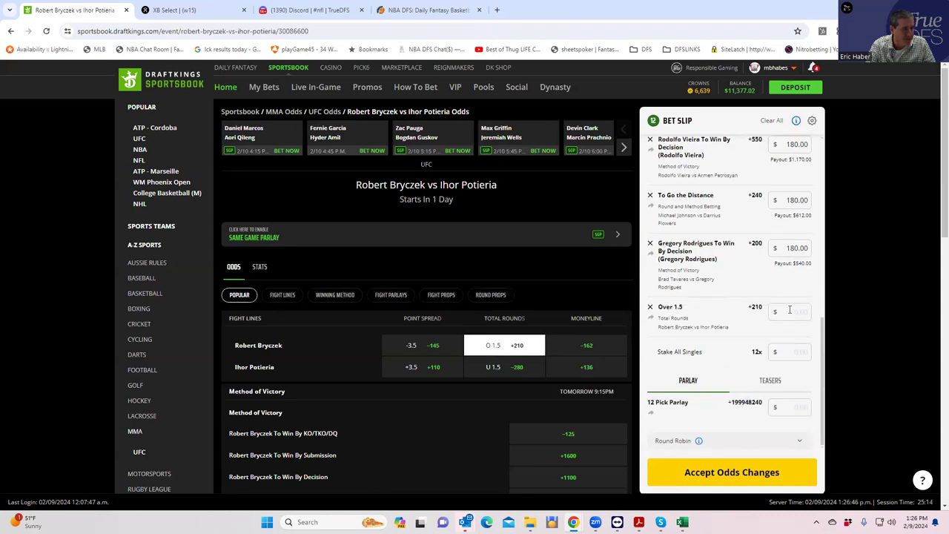
left_click(787, 312)
type("180")
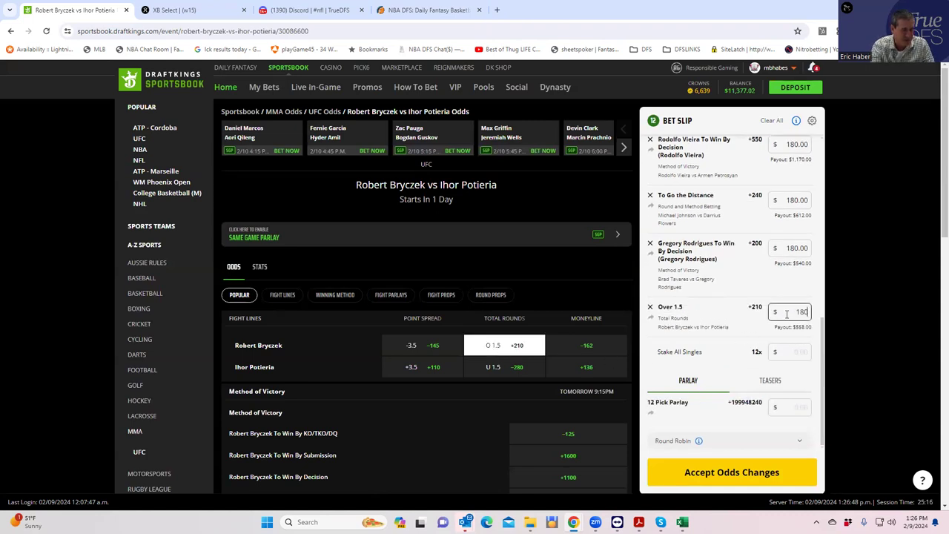
left_click(734, 334)
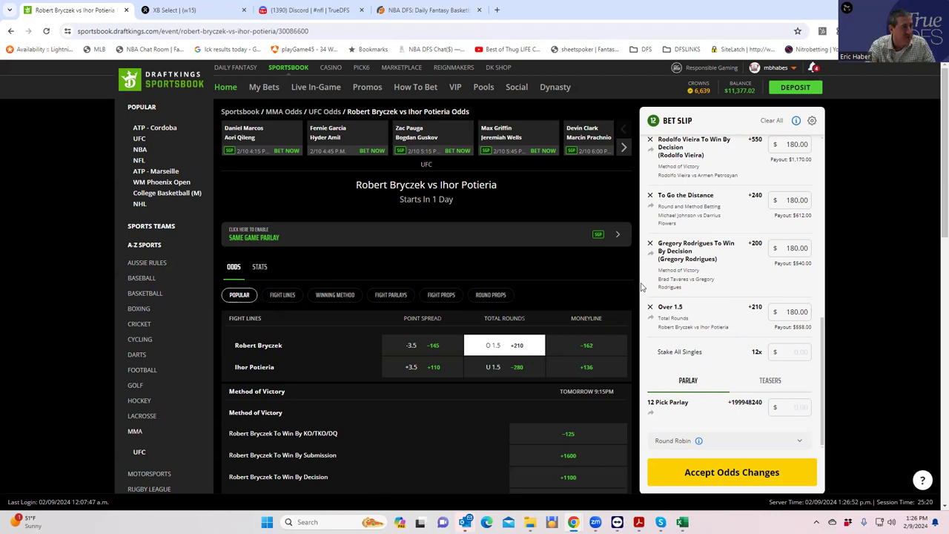
- Open the Dan Ige vs Andre Fili fight from the list of upcoming UFC fights
left_click(623, 148)
left_click(623, 148)
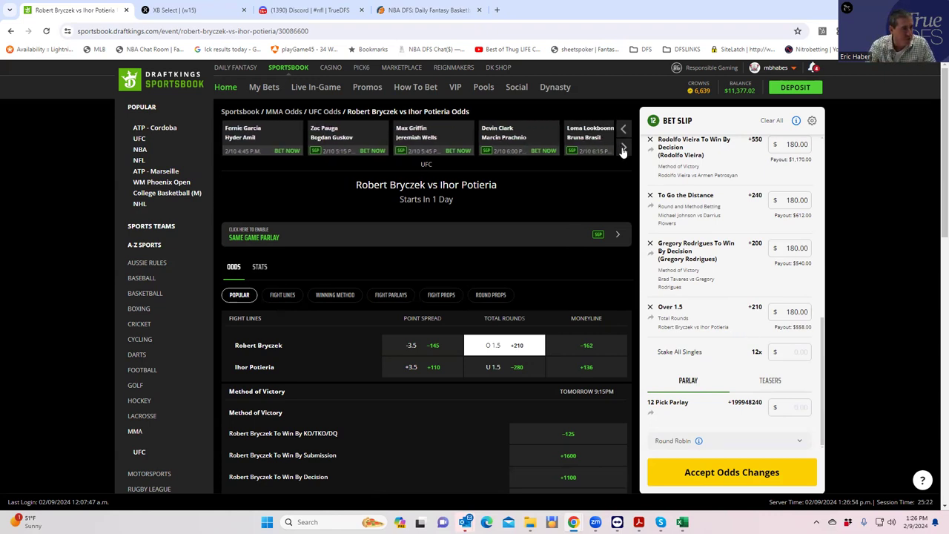
left_click(623, 148)
left_click(623, 148)
left_click(623, 149)
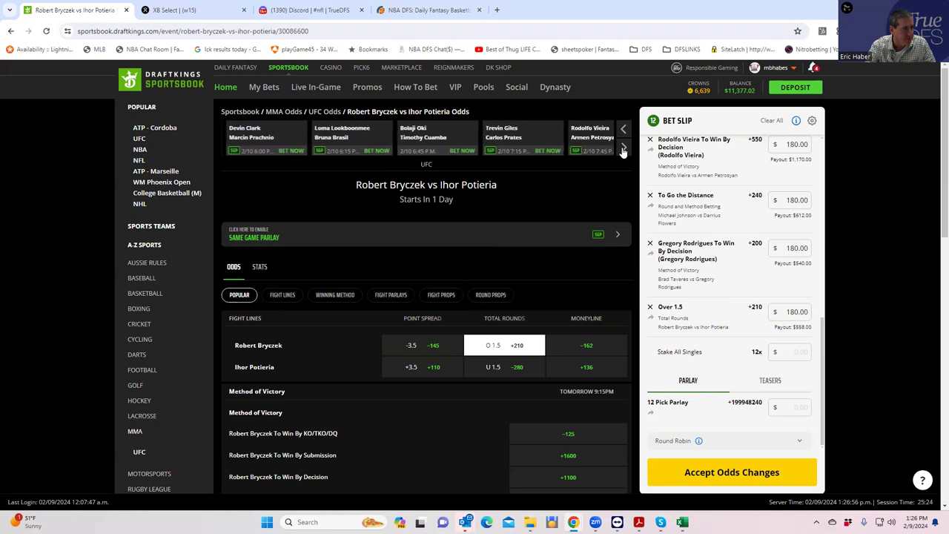
left_click(623, 148)
left_click(623, 148)
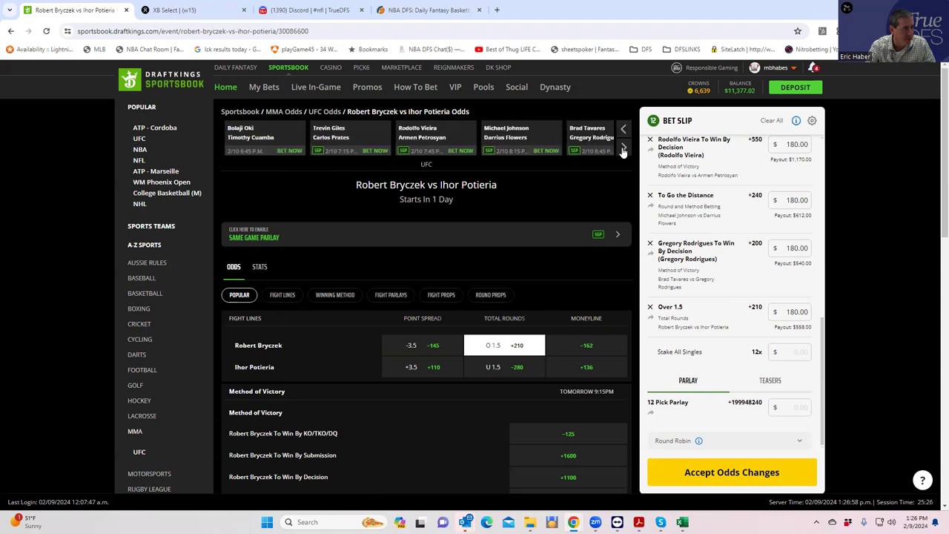
left_click(623, 149)
left_click(623, 148)
left_click(623, 149)
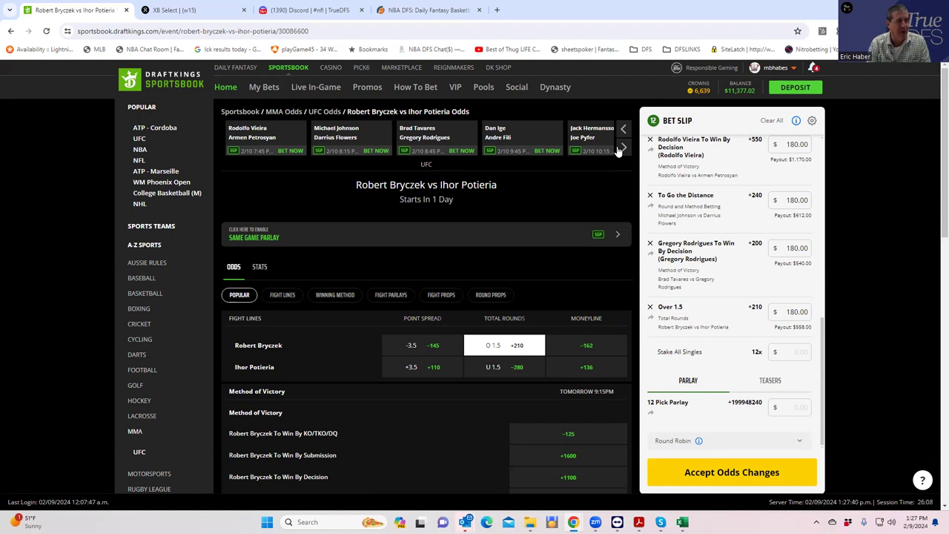
left_click(502, 137)
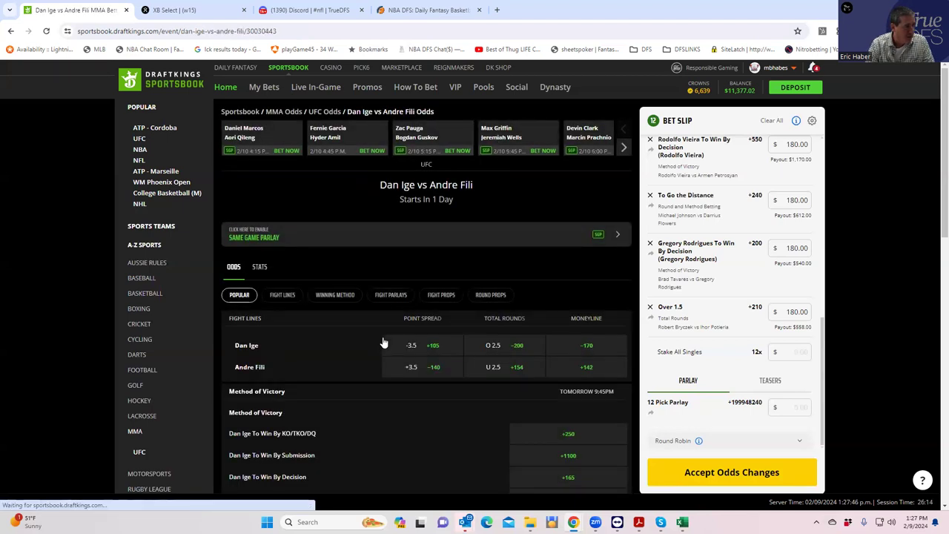
- Add the Andre Fili moneyline to the bet slip with a $180 wager
left_click(586, 369)
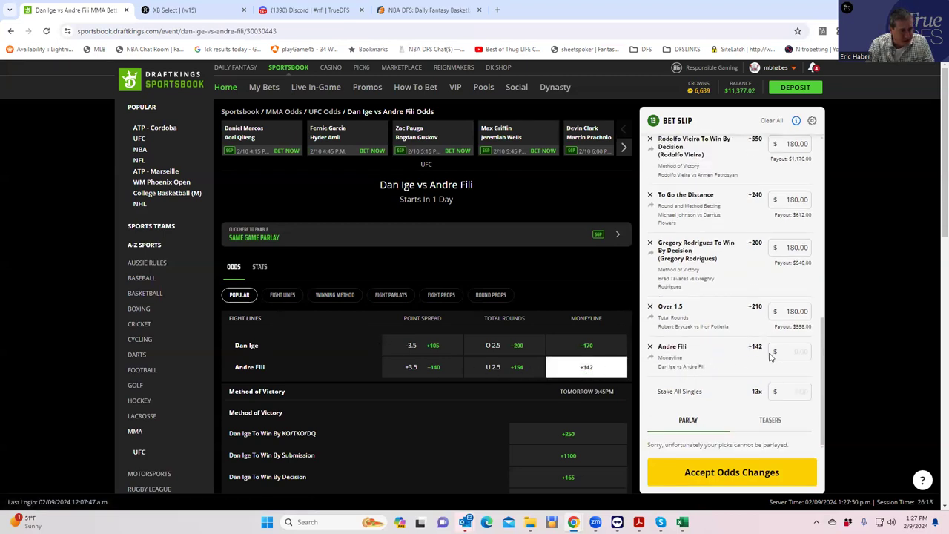
left_click(793, 350)
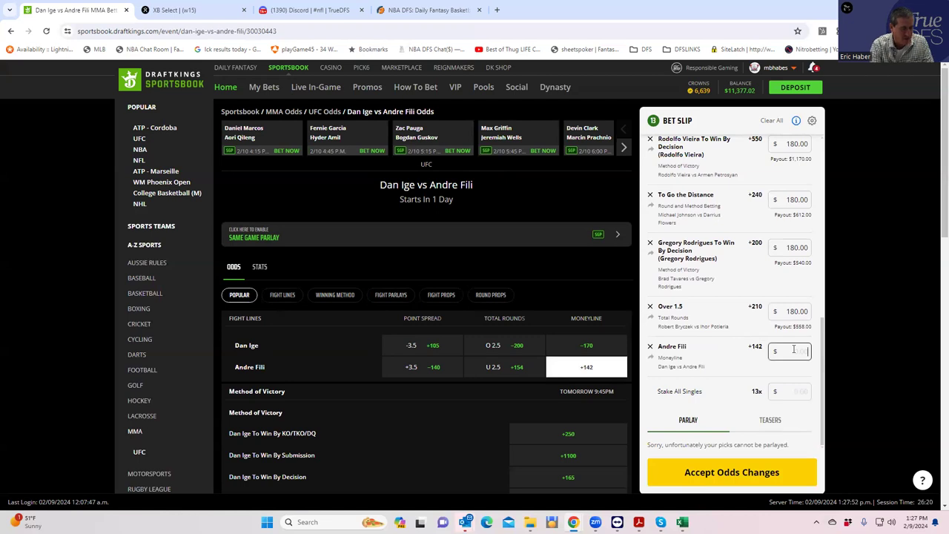
type("180")
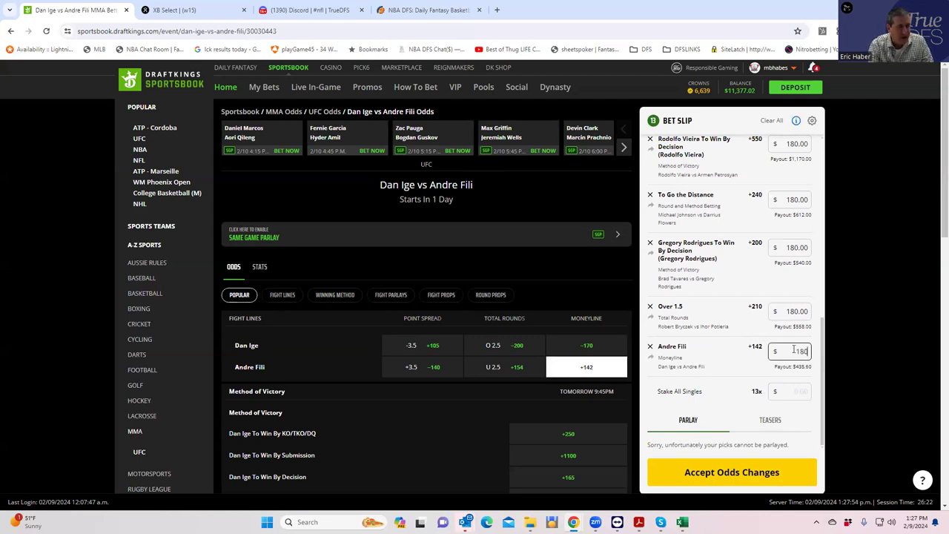
left_click(736, 372)
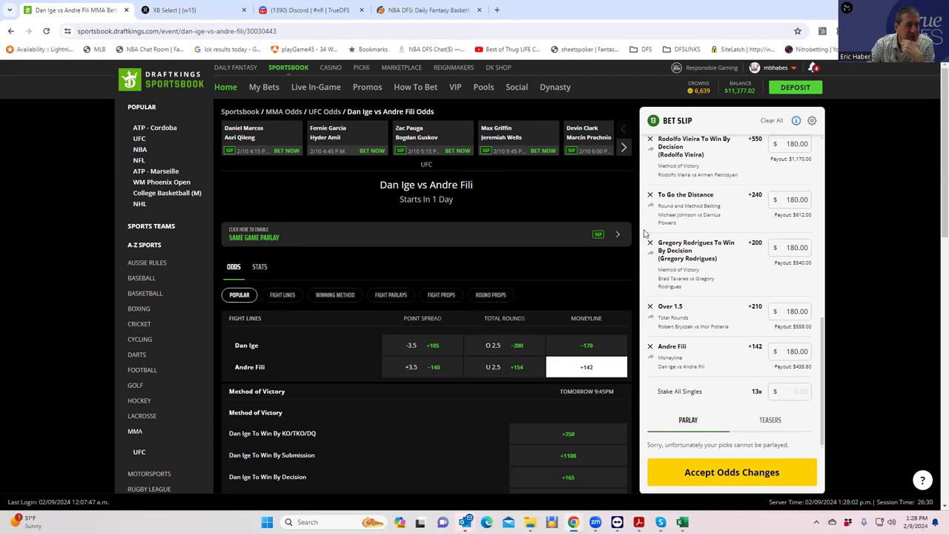
- Review all the single bets in the bet slip from the first pick to the last, checking their odds and wagers
left_click(625, 150)
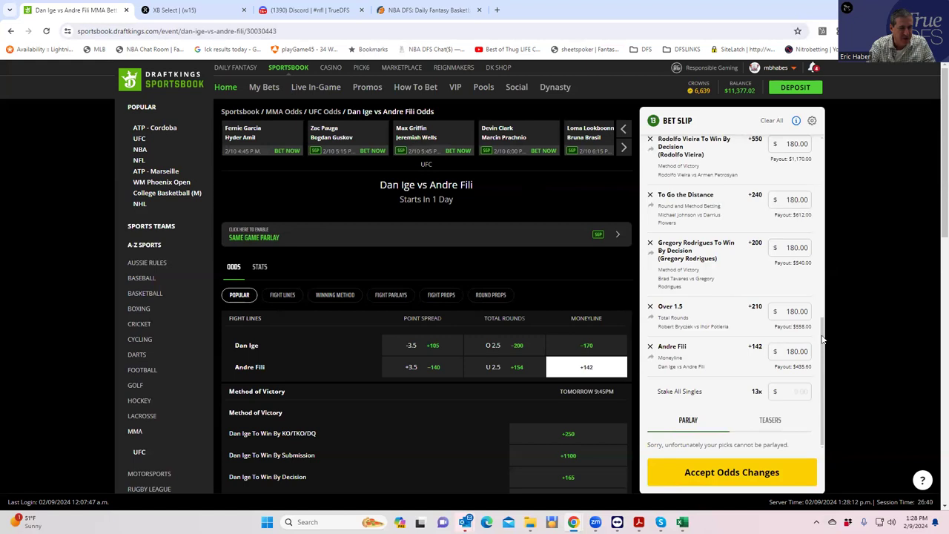
scroll(821, 339, "up", 5)
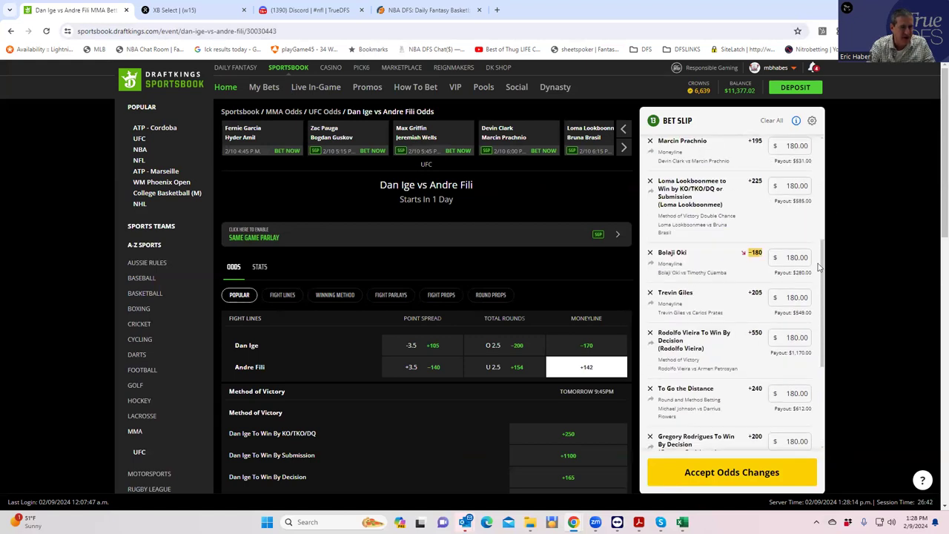
left_click_drag(819, 267, 829, 132)
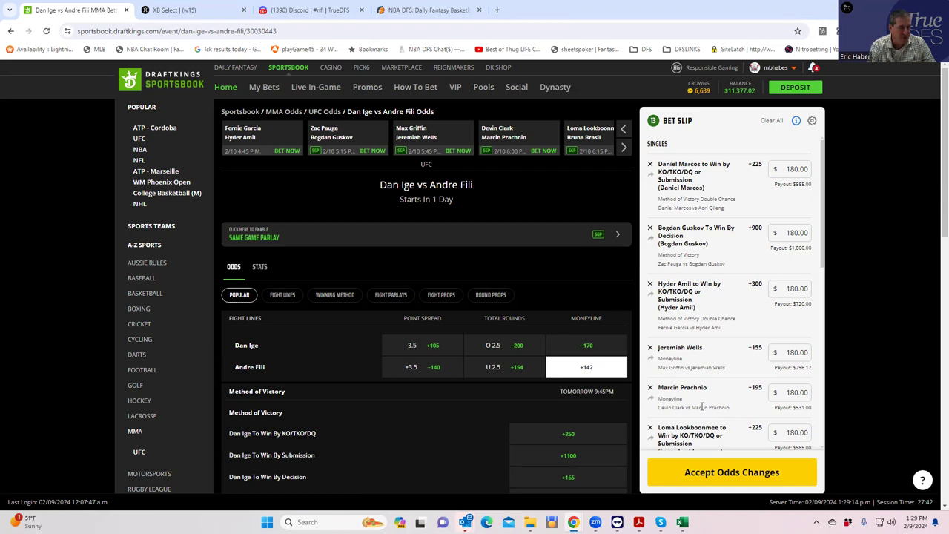
scroll(712, 400, "down", 2)
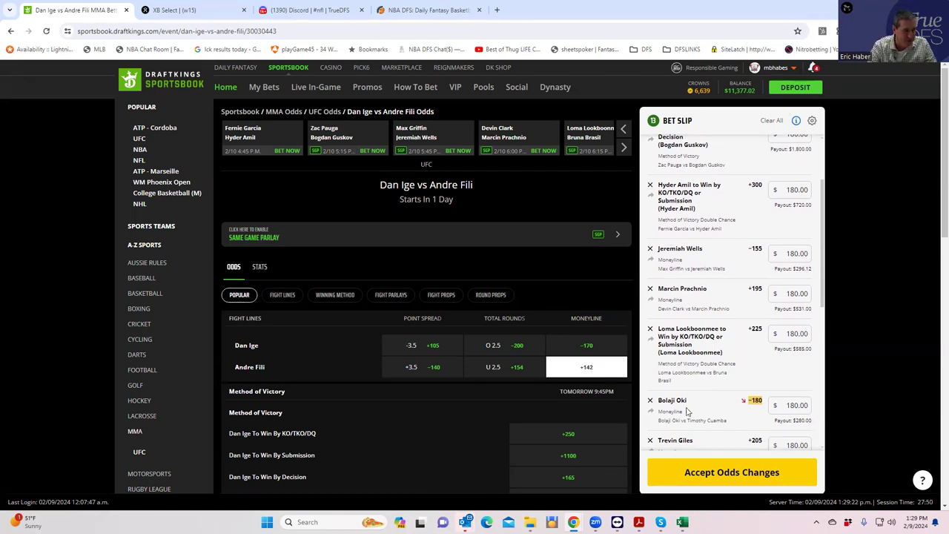
scroll(715, 412, "down", 1)
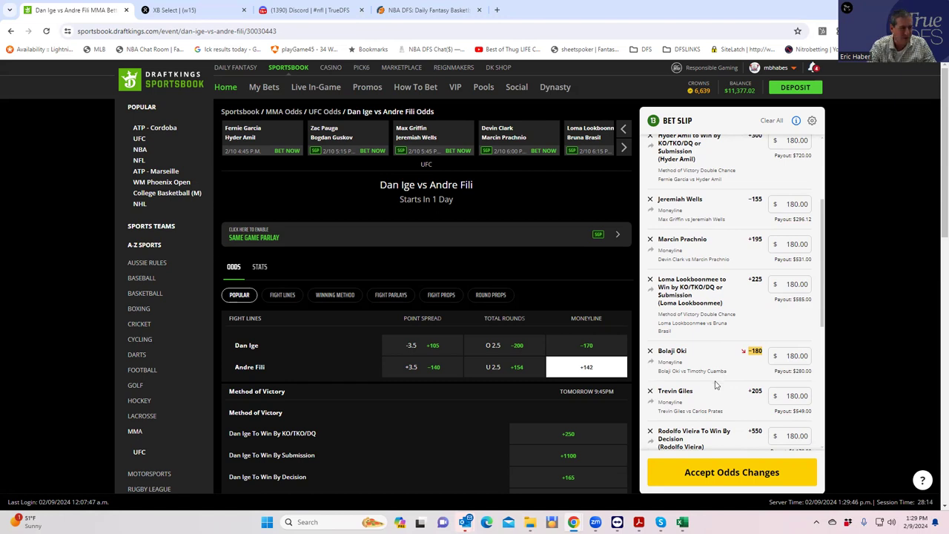
scroll(714, 382, "down", 1)
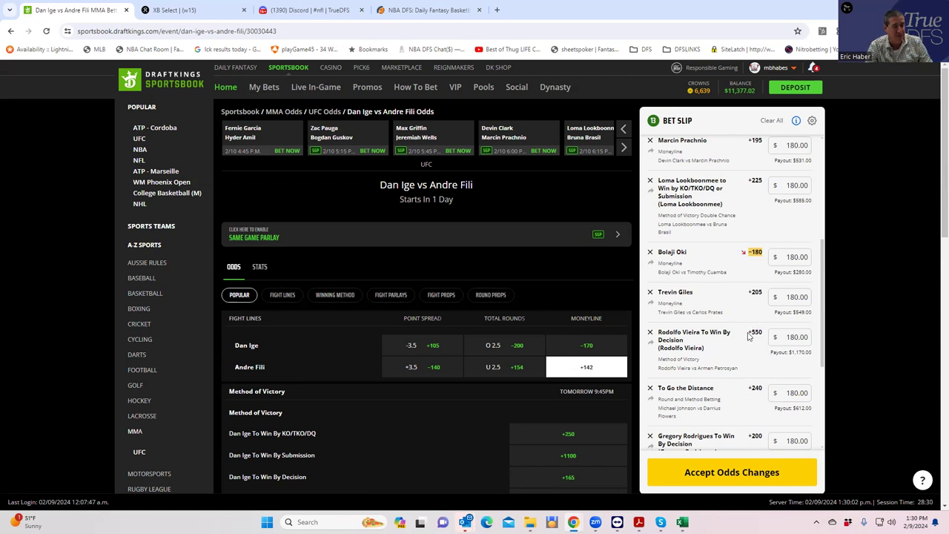
scroll(734, 363, "down", 1)
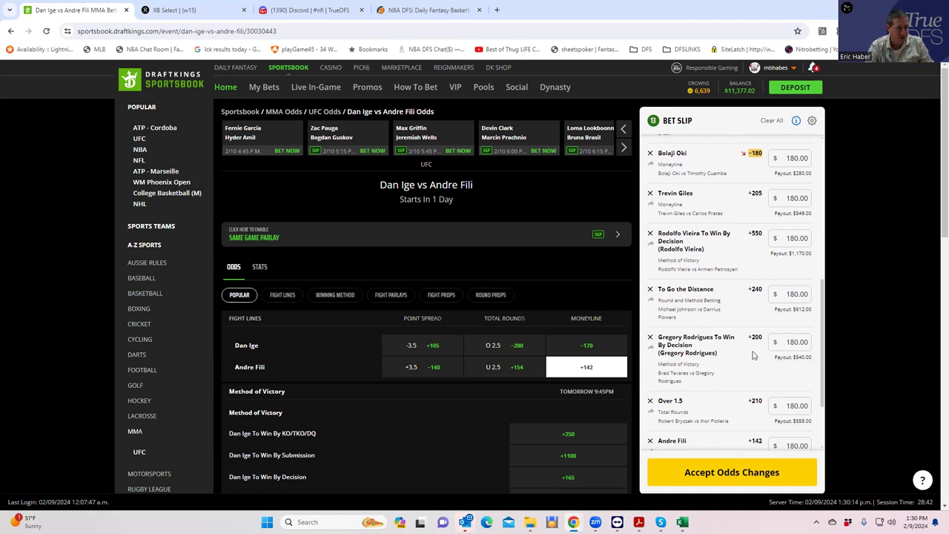
scroll(722, 371, "down", 2)
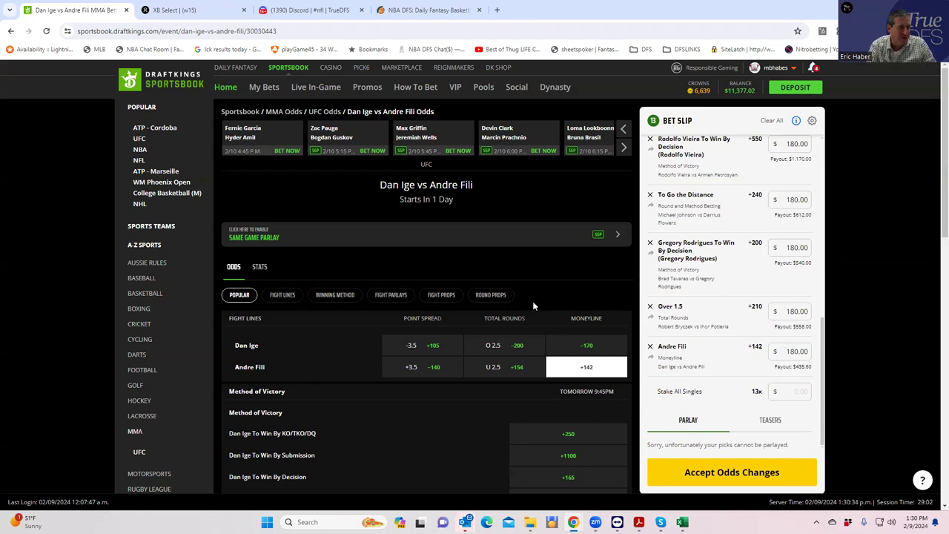
- Open the Jack Hermansson vs Joe Pyfer fight from the list of upcoming UFC fights
left_click(624, 148)
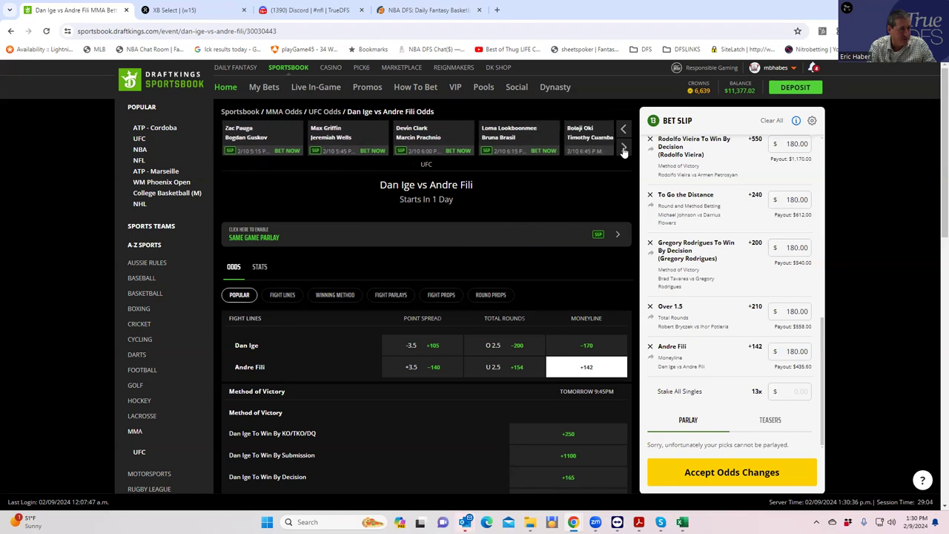
left_click(623, 147)
left_click(623, 147)
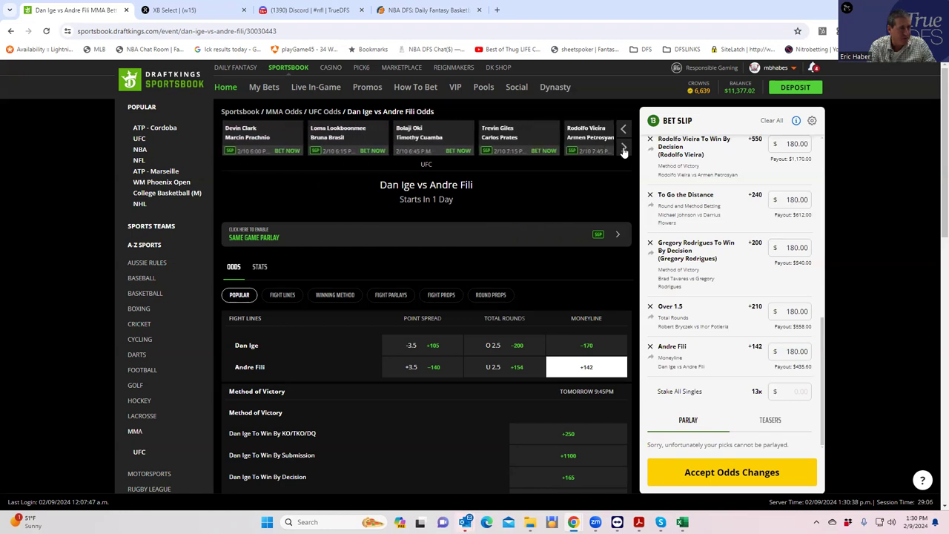
left_click(623, 147)
left_click(624, 148)
left_click(623, 147)
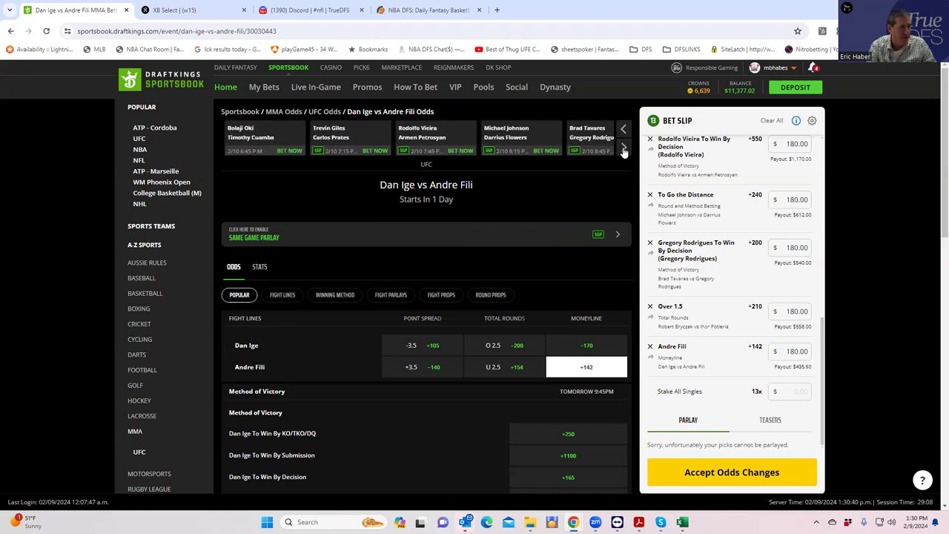
left_click(623, 148)
left_click(623, 148)
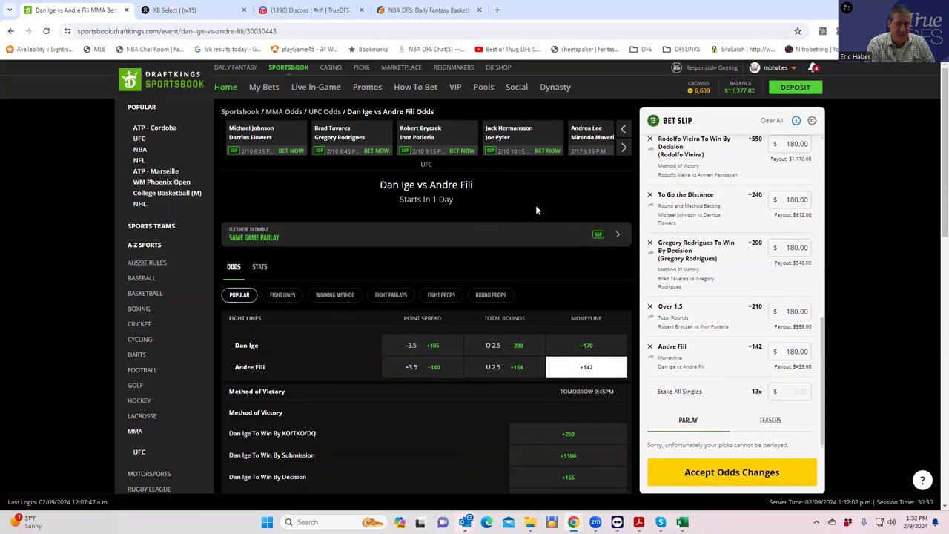
left_click(511, 135)
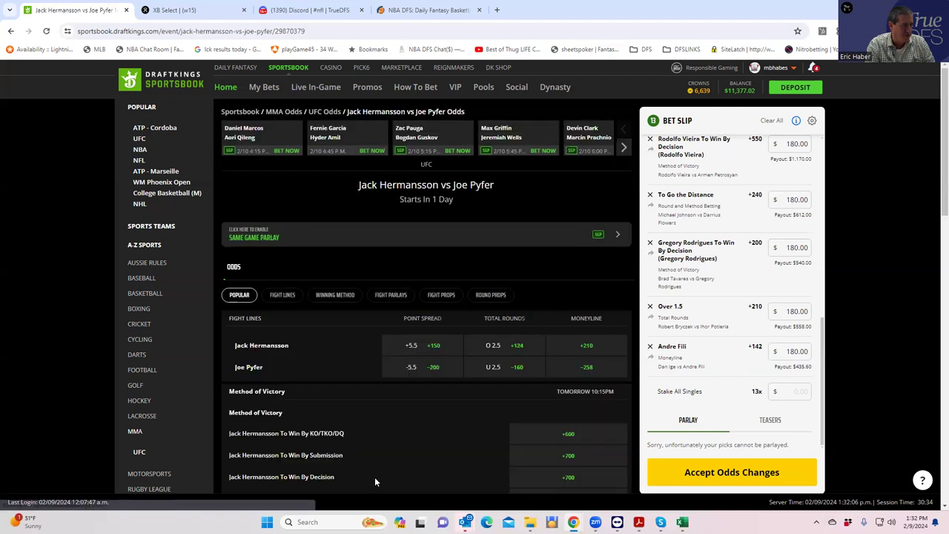
- Review the Jack Hermansson vs Joe Pyfer fight lines, method of victory odds, and round and method betting odds
scroll(482, 416, "down", 2)
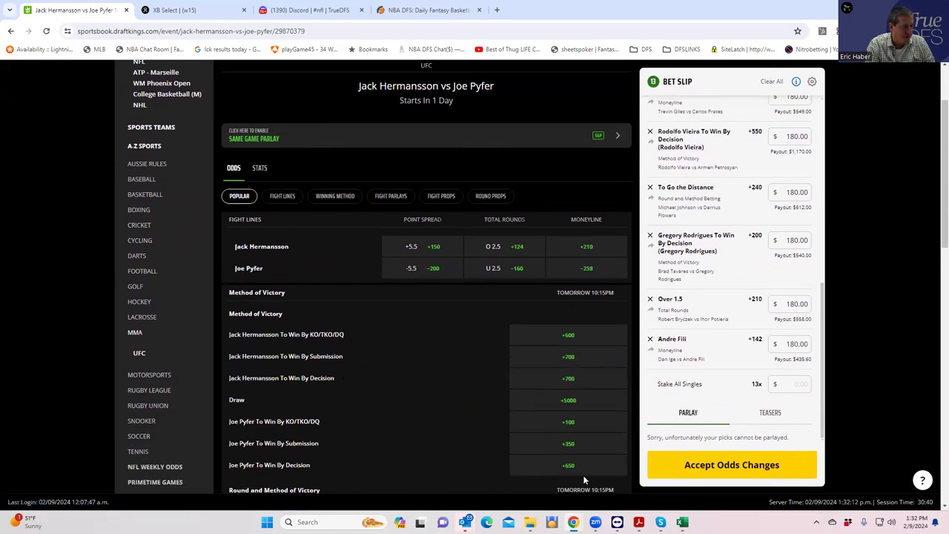
scroll(481, 393, "down", 3)
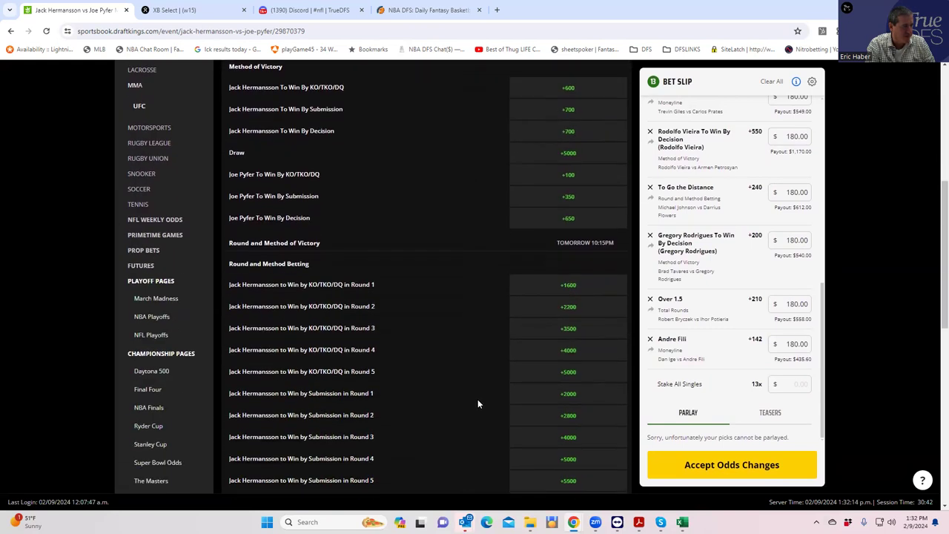
scroll(557, 319, "down", 1)
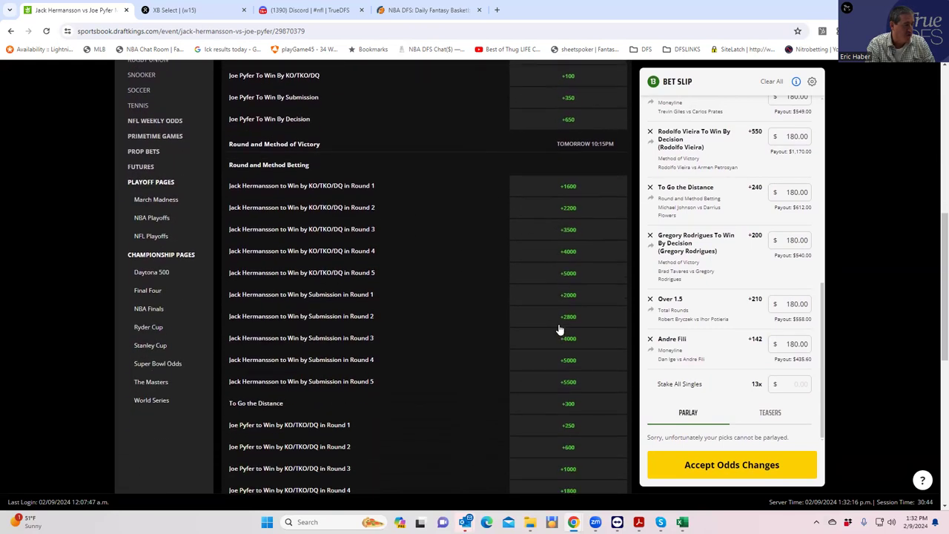
scroll(561, 372, "down", 2)
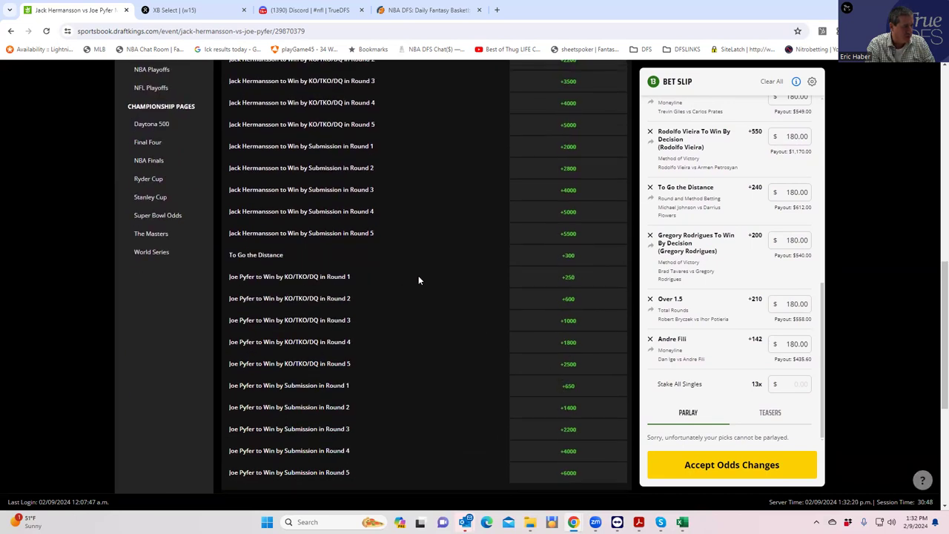
scroll(563, 320, "down", 1)
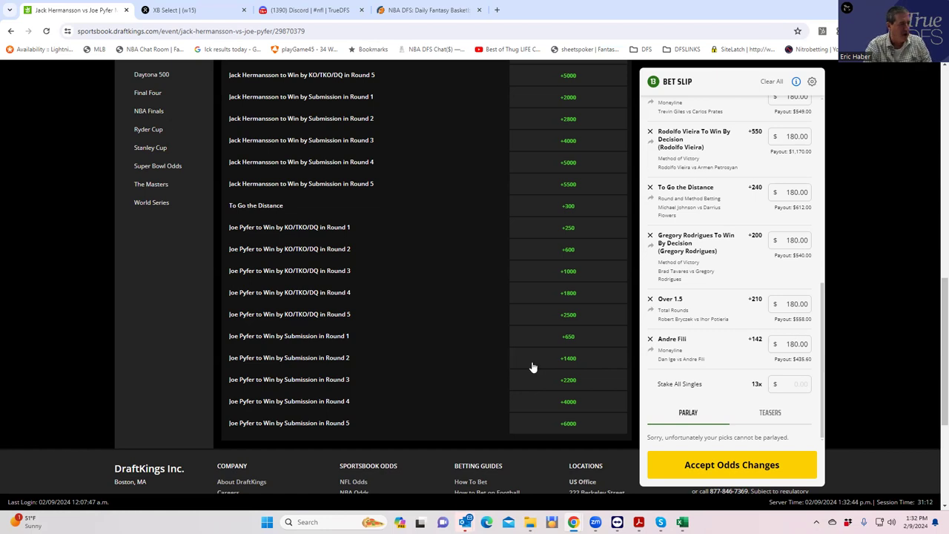
scroll(420, 359, "up", 2)
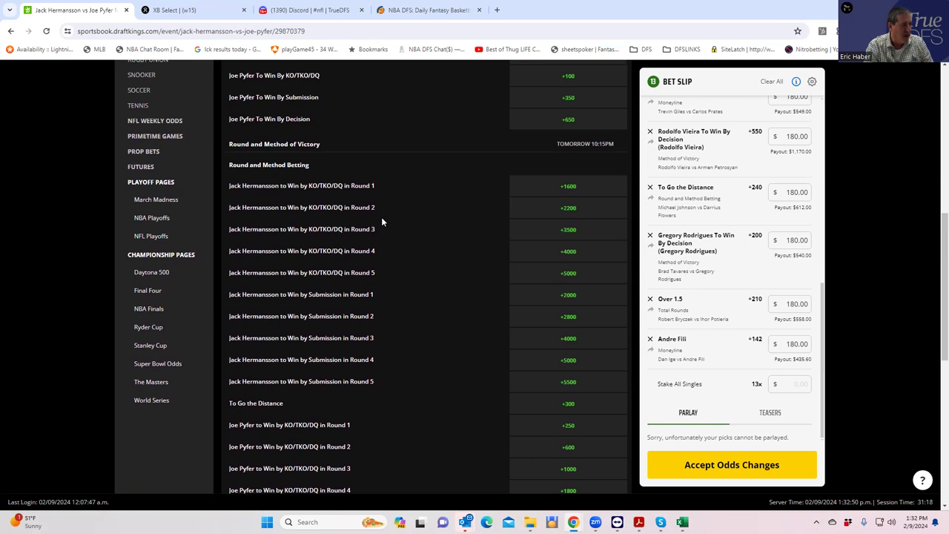
scroll(392, 242, "up", 1)
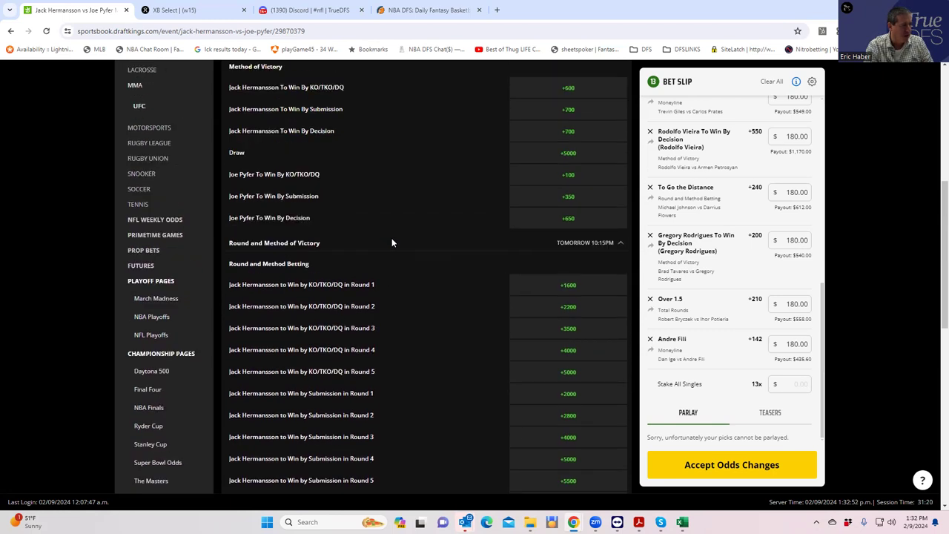
scroll(379, 251, "up", 1)
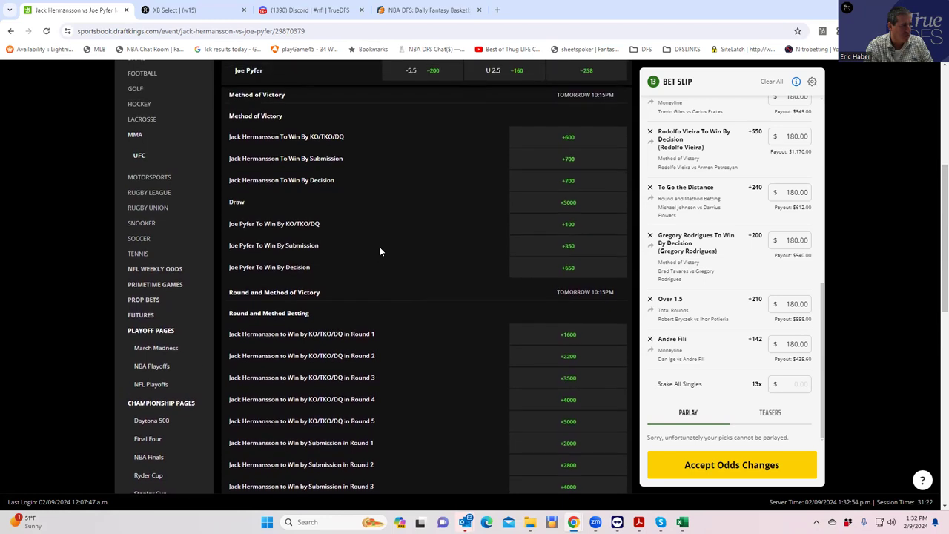
- Add Joe Pyfer to Win by Submission in Round 2 to the bet slip with a $180 wager
scroll(380, 251, "down", 2)
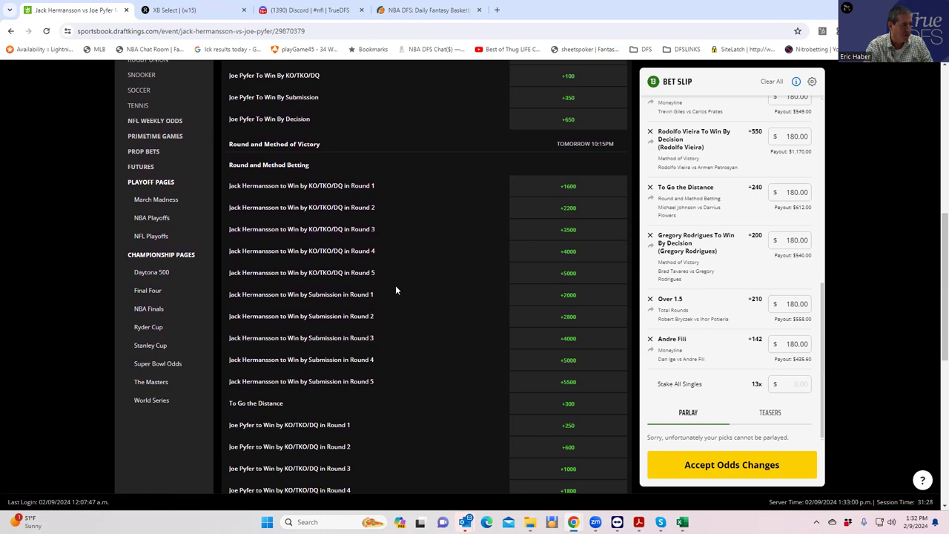
scroll(336, 310, "down", 2)
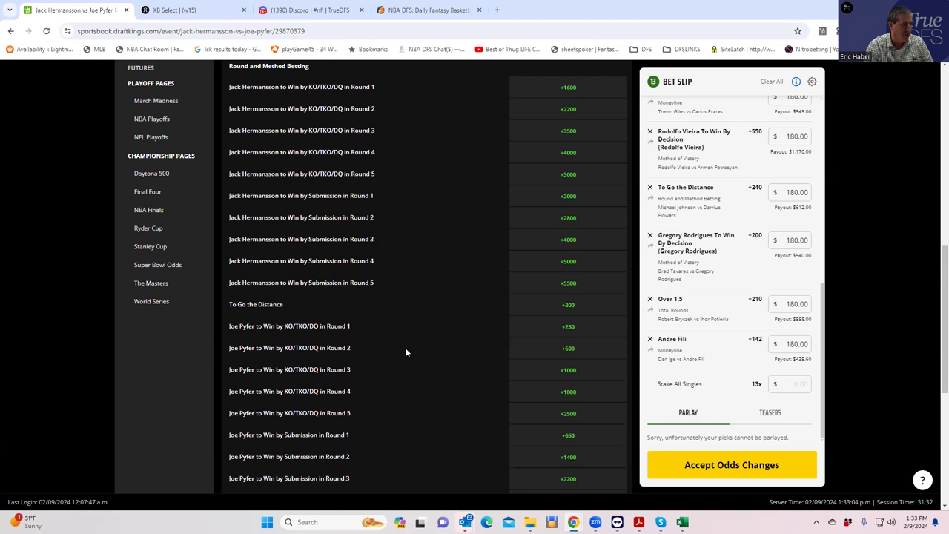
scroll(512, 382, "down", 1)
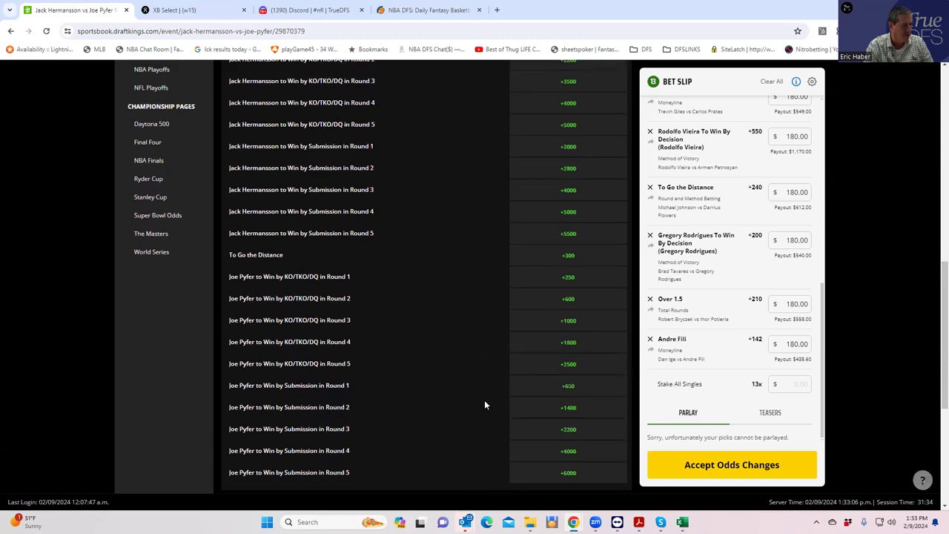
left_click(568, 409)
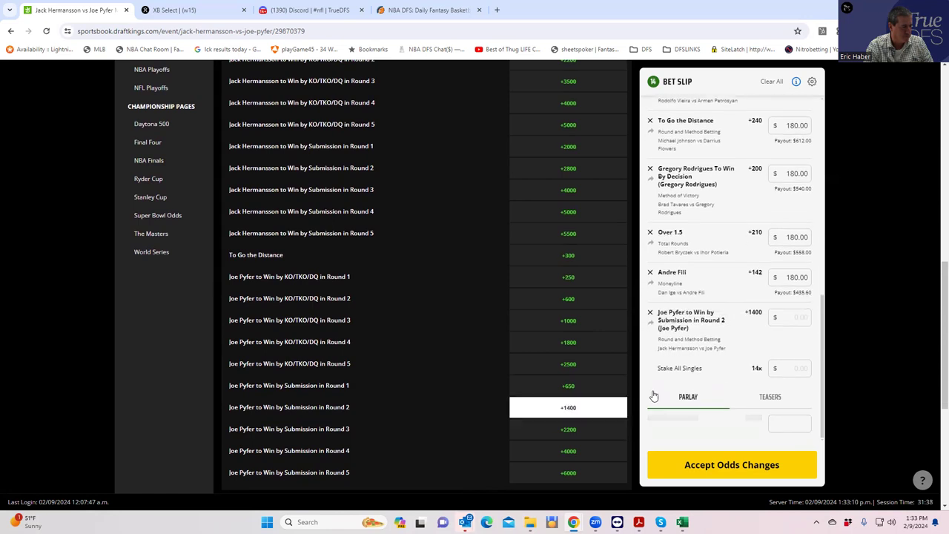
type("180")
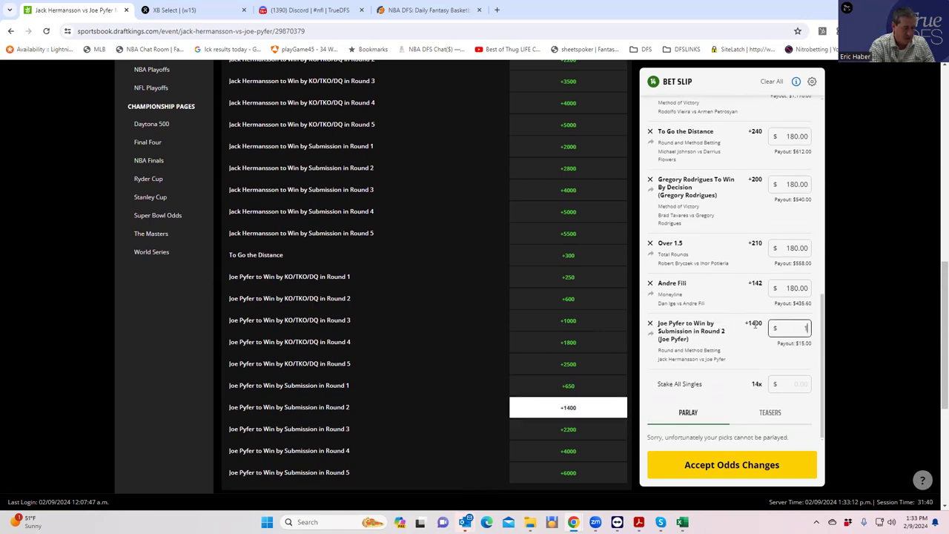
left_click(744, 355)
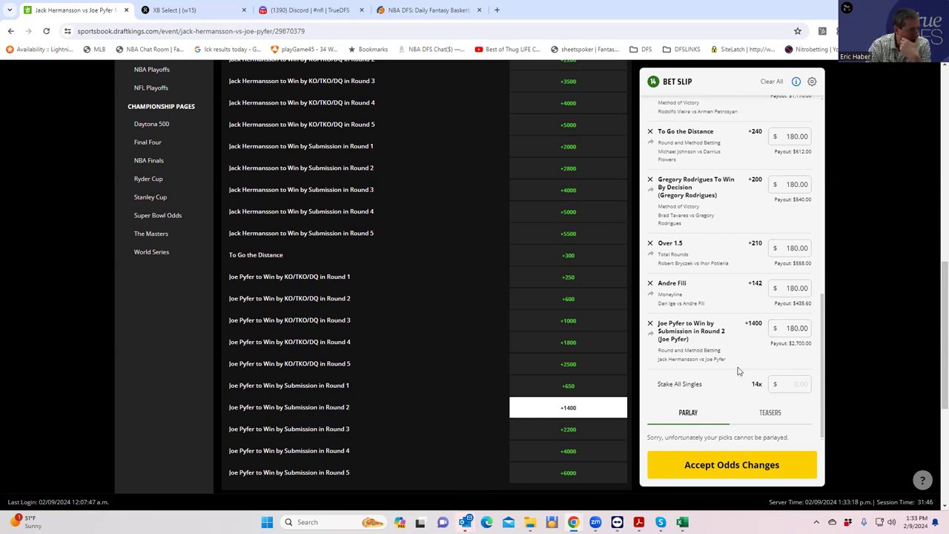
- Set the stake for all singles to $180 and place all the bets in the slip, accepting the changed odds
left_click(791, 384)
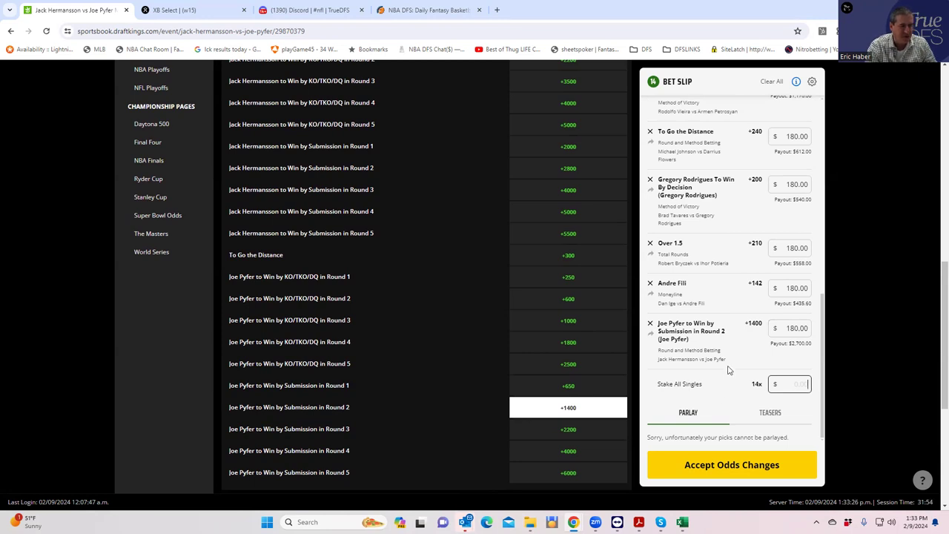
type("180")
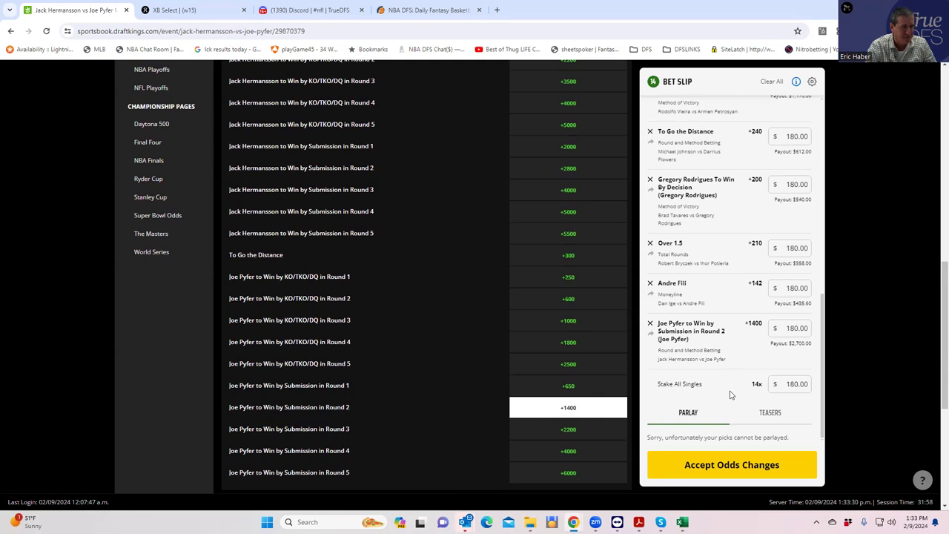
left_click(723, 468)
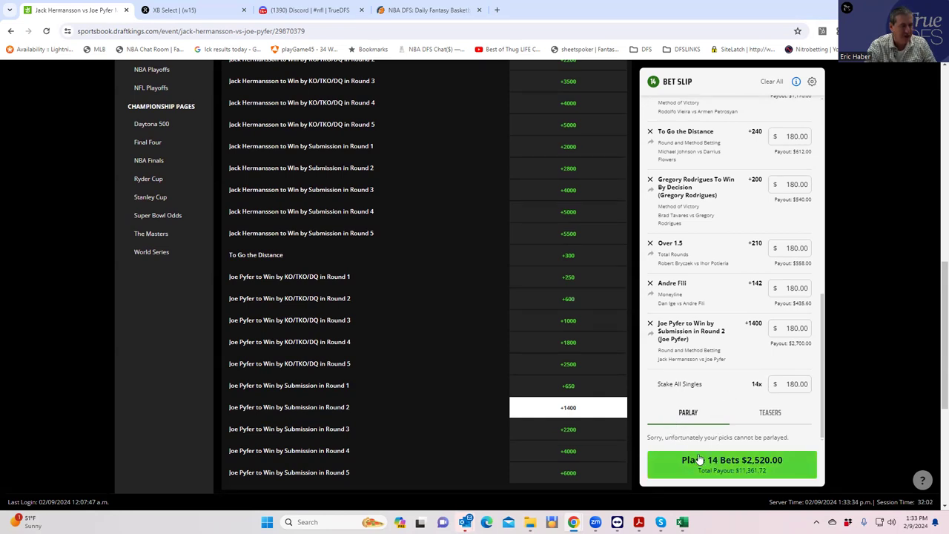
left_click(731, 468)
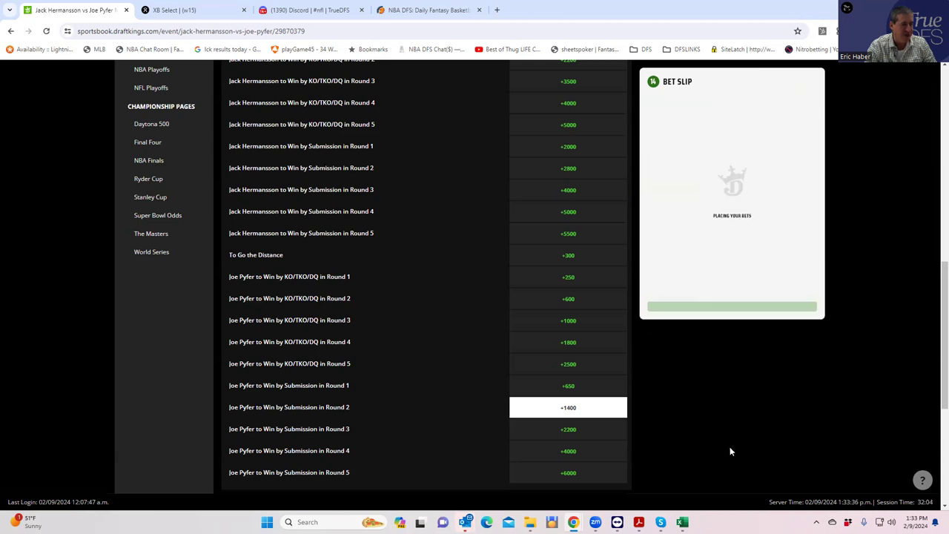